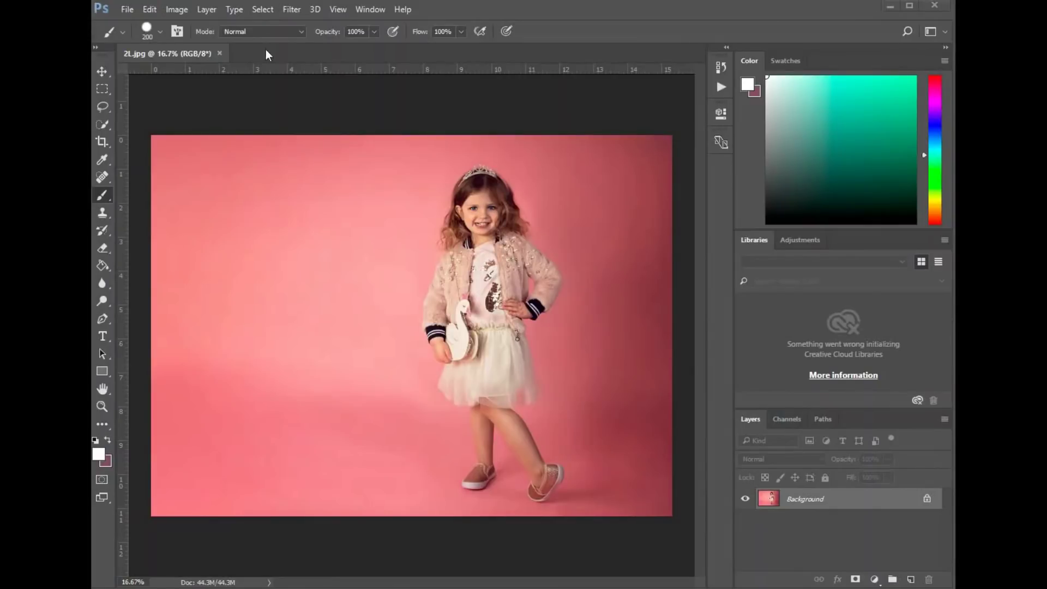
# Duplicate the Background layer to create a 'Background copy' layer above it
pyautogui.click(186, 9)
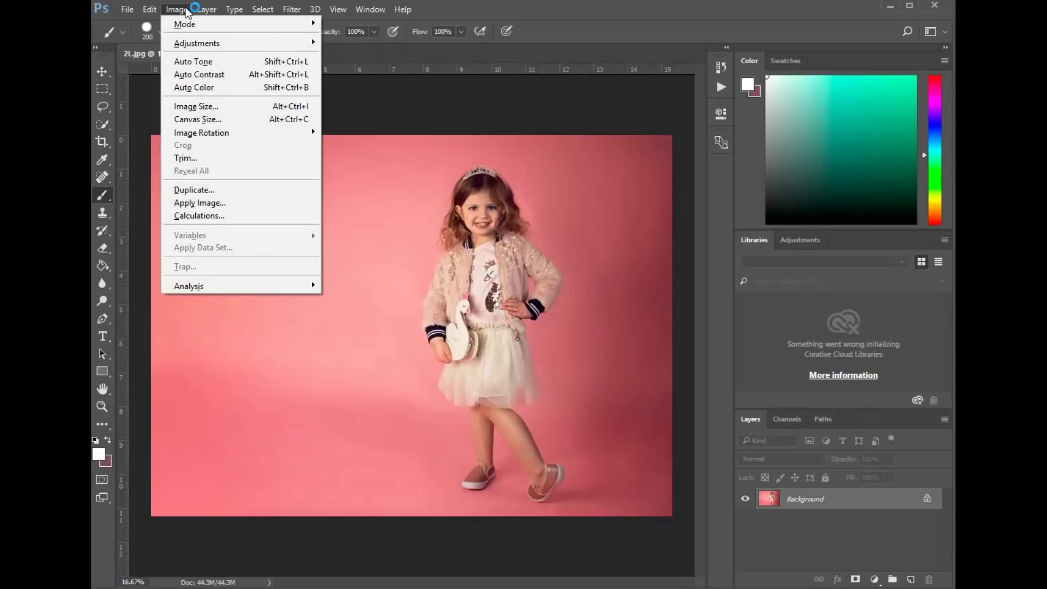
pyautogui.click(580, 90)
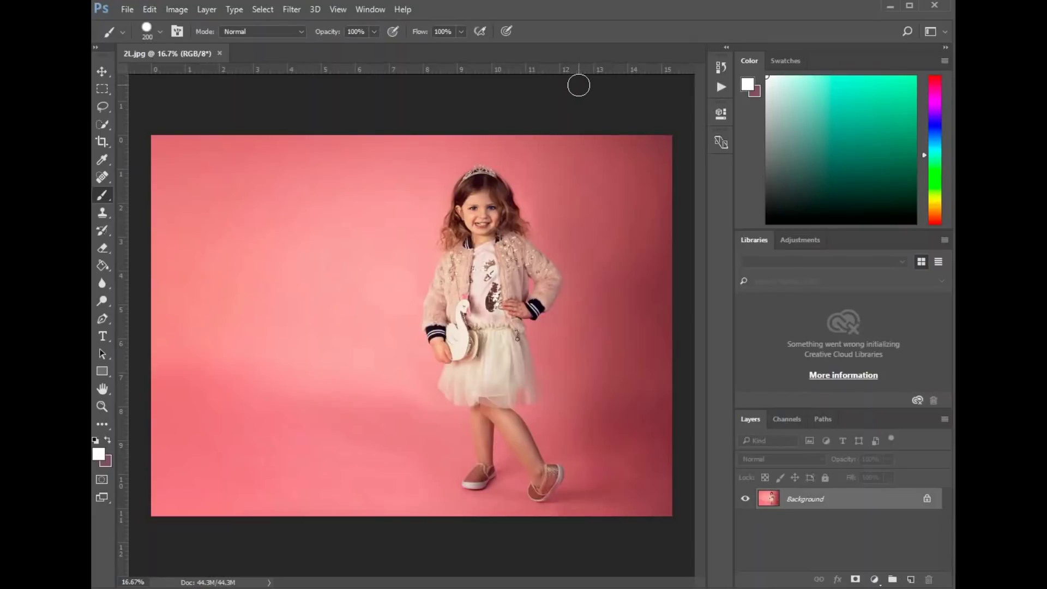
pyautogui.rightClick(798, 506)
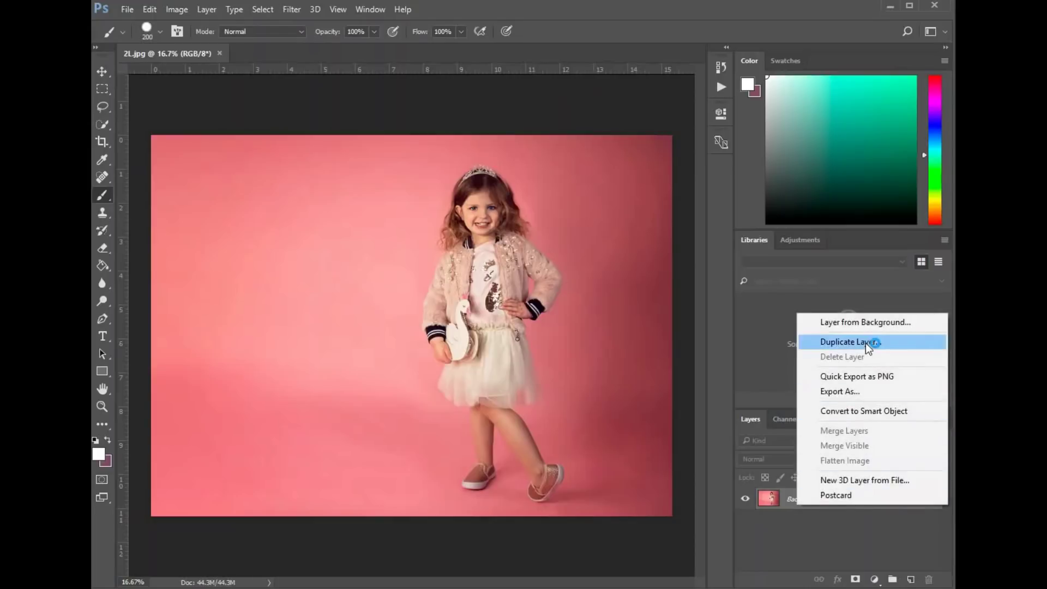
pyautogui.click(786, 505)
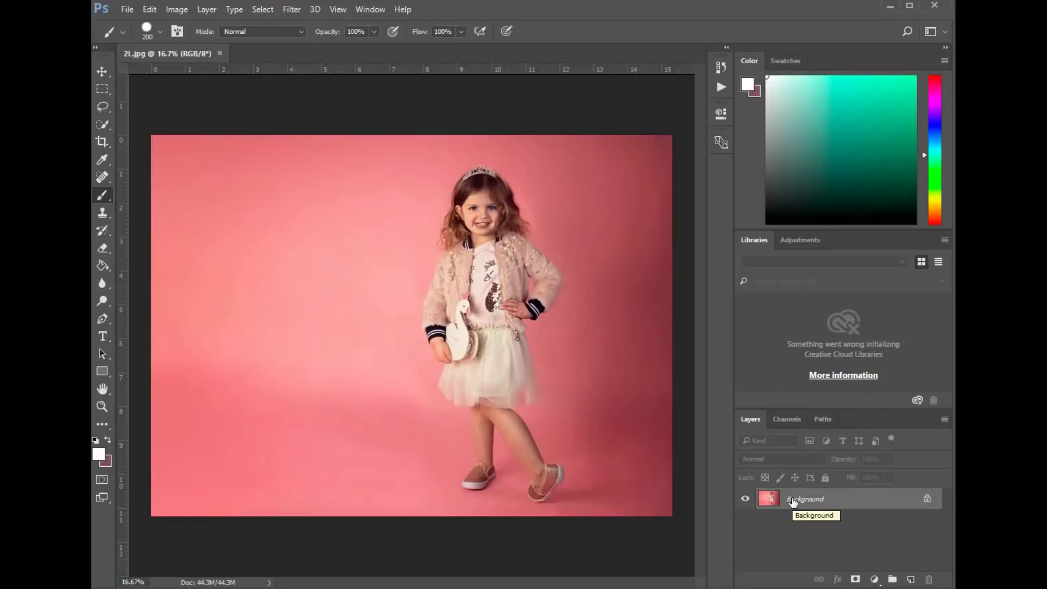
pyautogui.rightClick(811, 498)
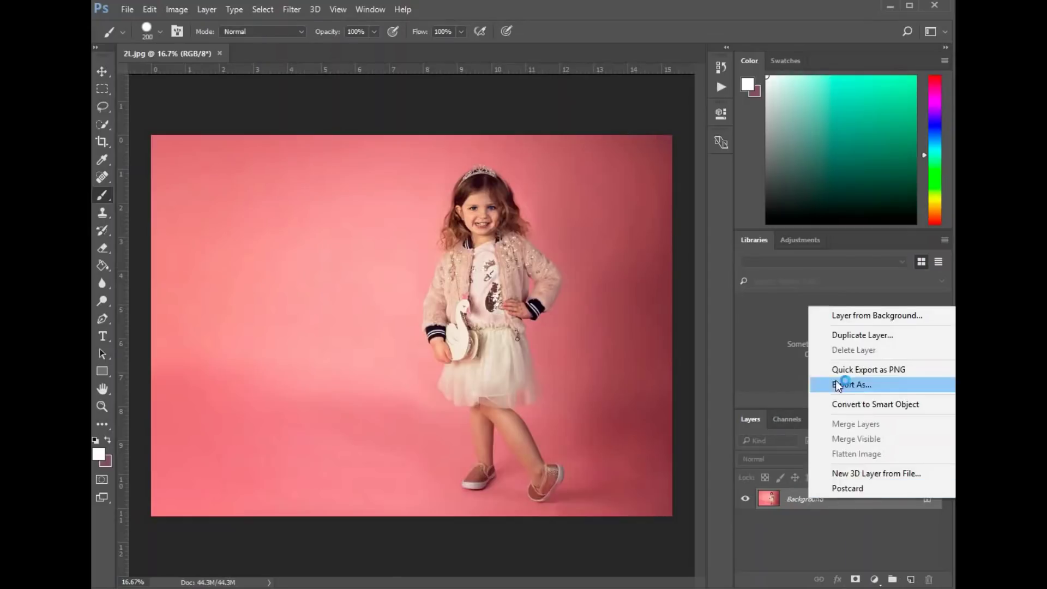
pyautogui.click(862, 335)
pyautogui.click(644, 205)
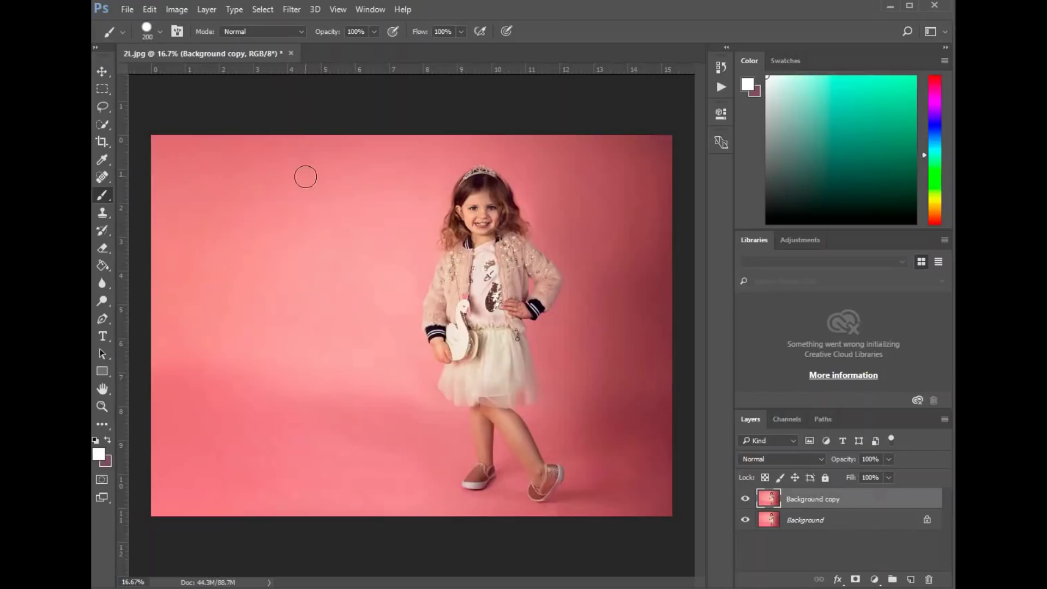
pyautogui.click(174, 11)
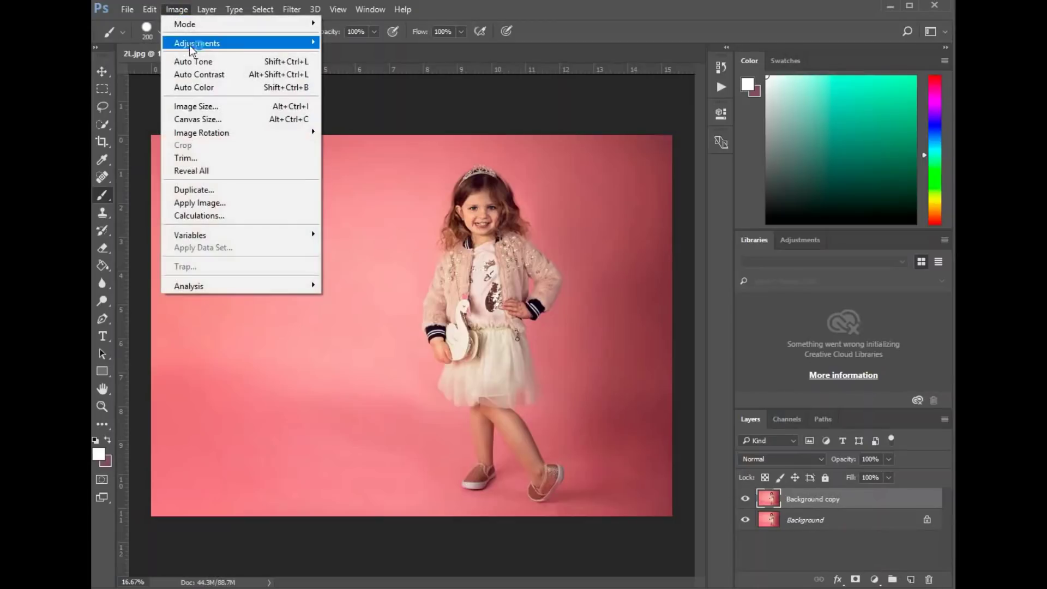
pyautogui.moveTo(195, 46)
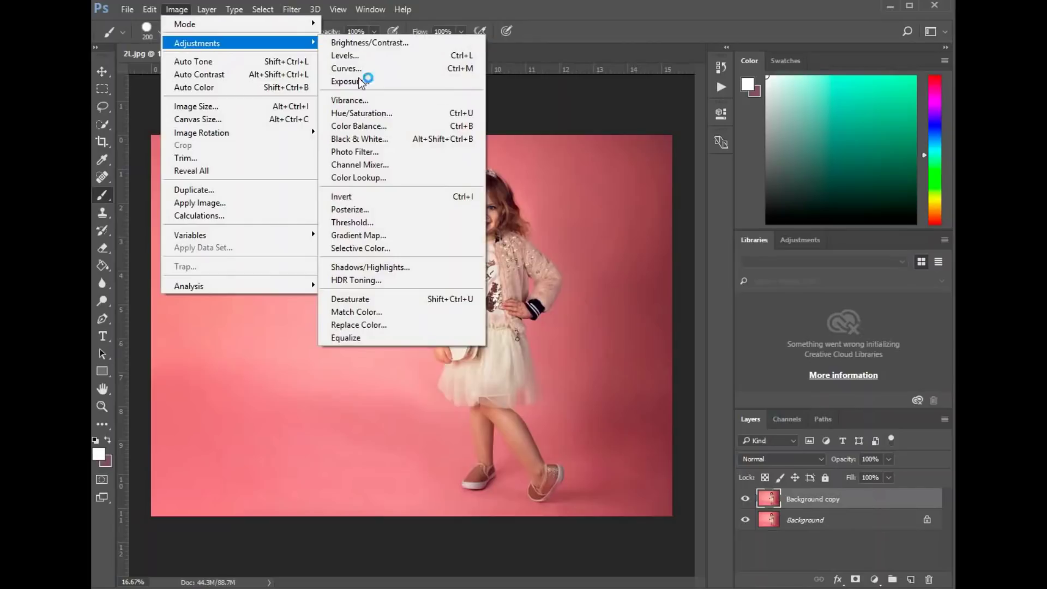
pyautogui.click(355, 114)
pyautogui.moveTo(644, 73); pyautogui.dragTo(721, 71)
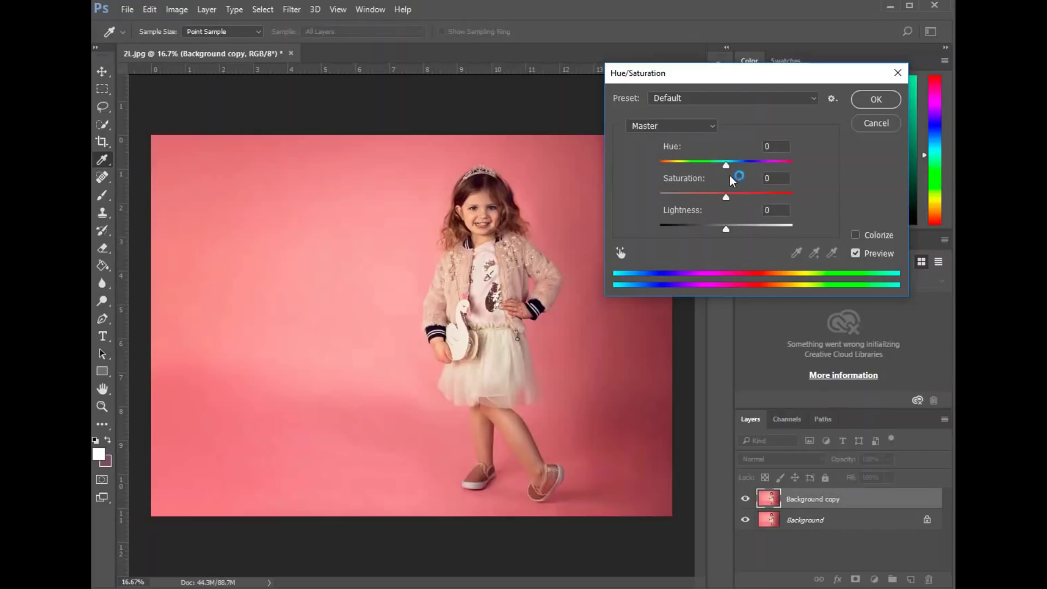
pyautogui.moveTo(725, 169); pyautogui.dragTo(737, 165)
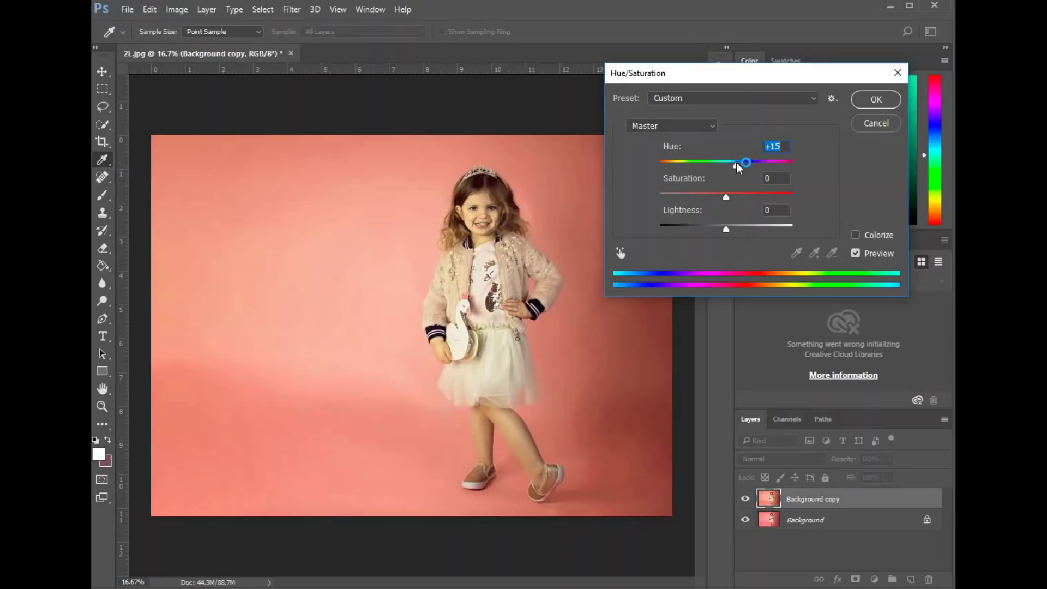
pyautogui.moveTo(737, 162); pyautogui.dragTo(725, 168)
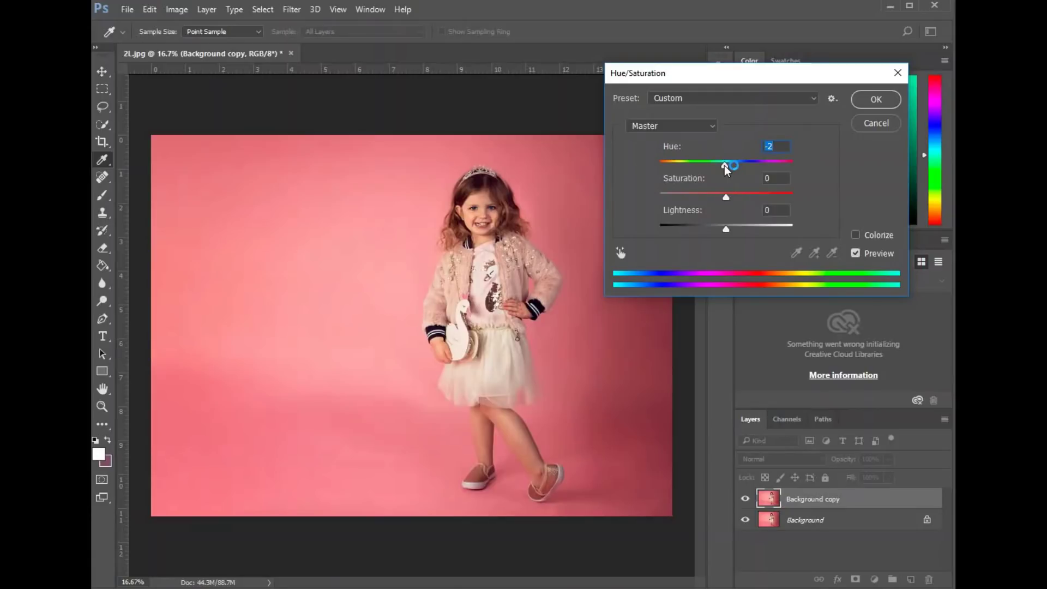
pyautogui.moveTo(725, 165)
pyautogui.mouseDown()
pyautogui.moveTo(738, 165)
pyautogui.moveTo(726, 164)
pyautogui.mouseUp()
pyautogui.moveTo(726, 165); pyautogui.dragTo(725, 164)
pyautogui.click(860, 122)
pyautogui.press('b')
pyautogui.click(176, 10)
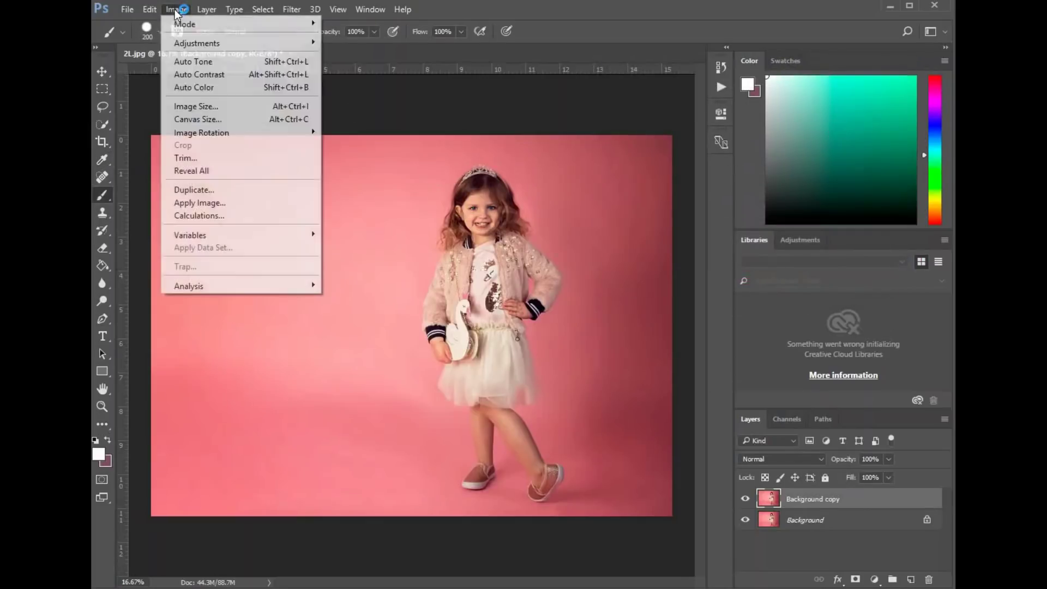
pyautogui.moveTo(234, 41)
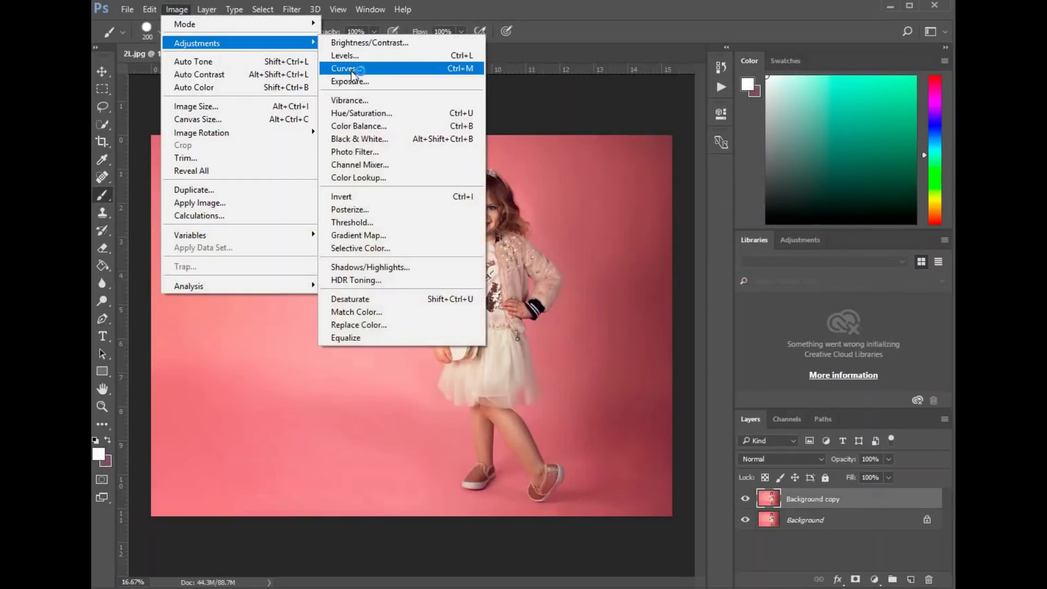
pyautogui.click(351, 71)
pyautogui.moveTo(533, 129); pyautogui.dragTo(382, 263)
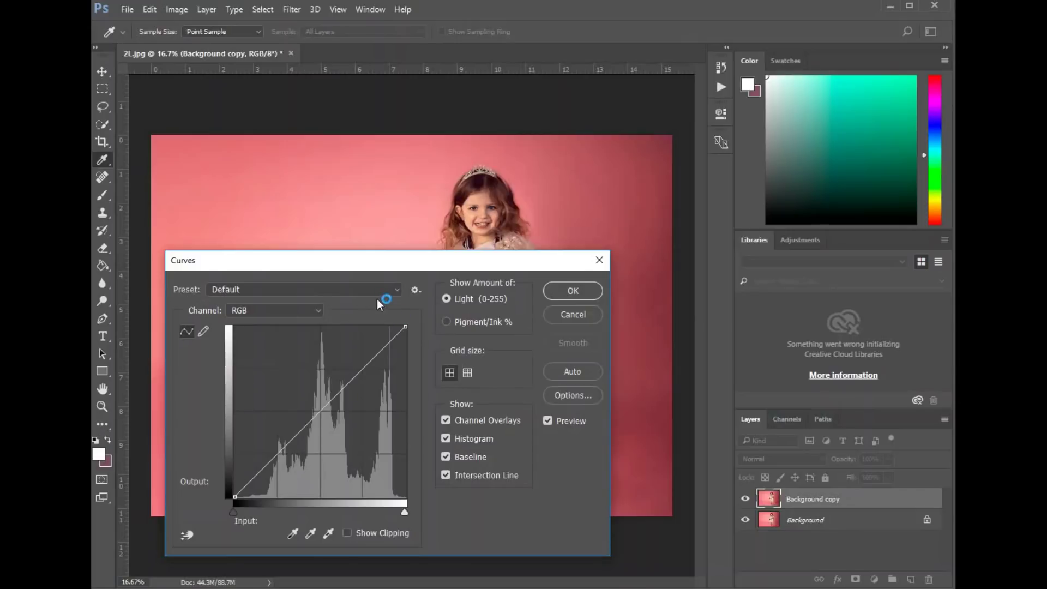
pyautogui.click(273, 309)
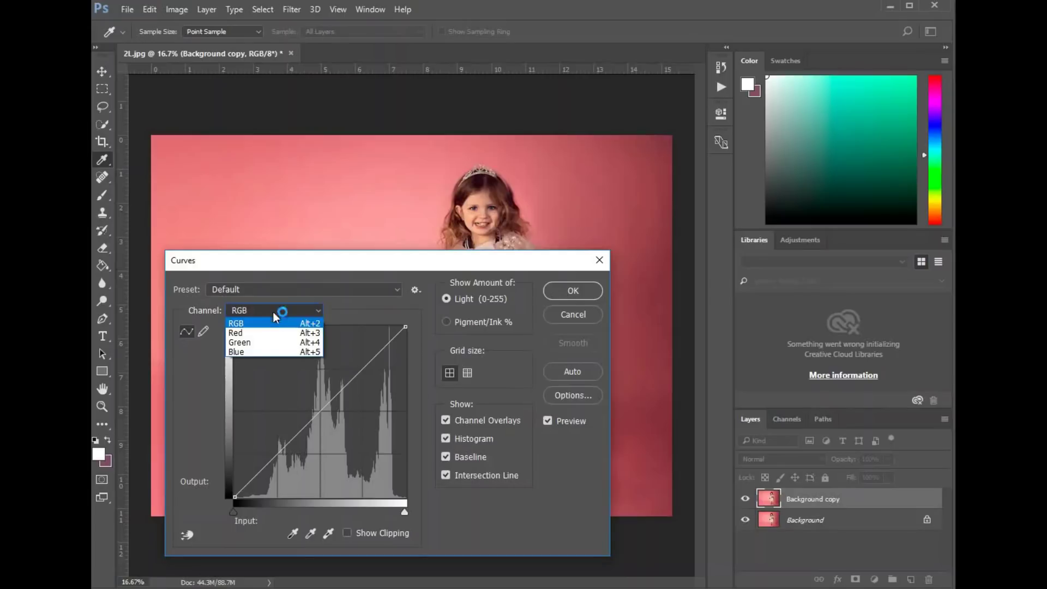
pyautogui.click(260, 352)
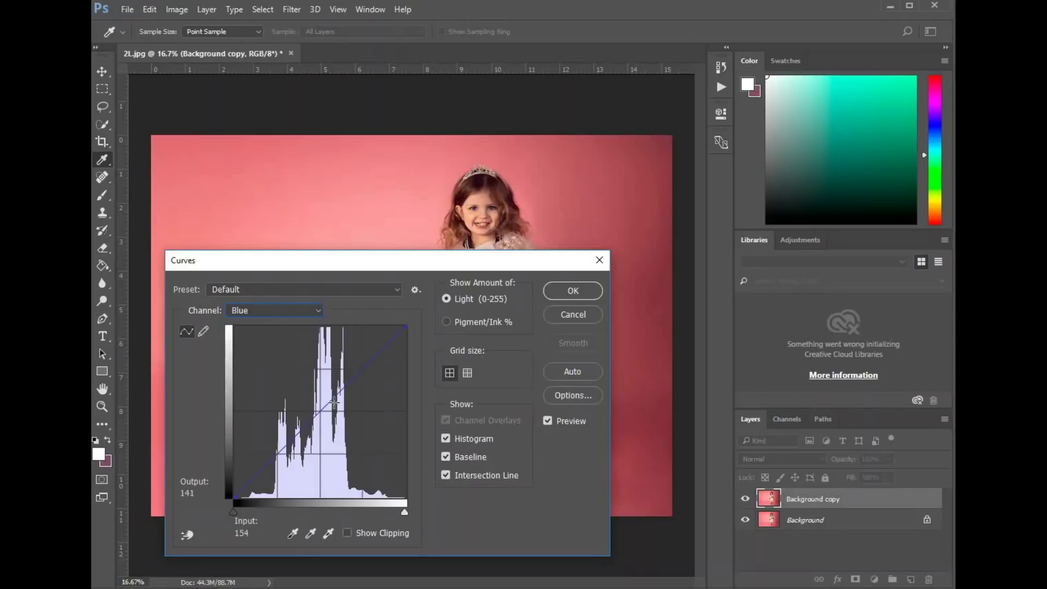
pyautogui.moveTo(381, 264); pyautogui.dragTo(378, 291)
pyautogui.moveTo(318, 435)
pyautogui.mouseDown()
pyautogui.moveTo(309, 433)
pyautogui.moveTo(324, 441)
pyautogui.mouseUp()
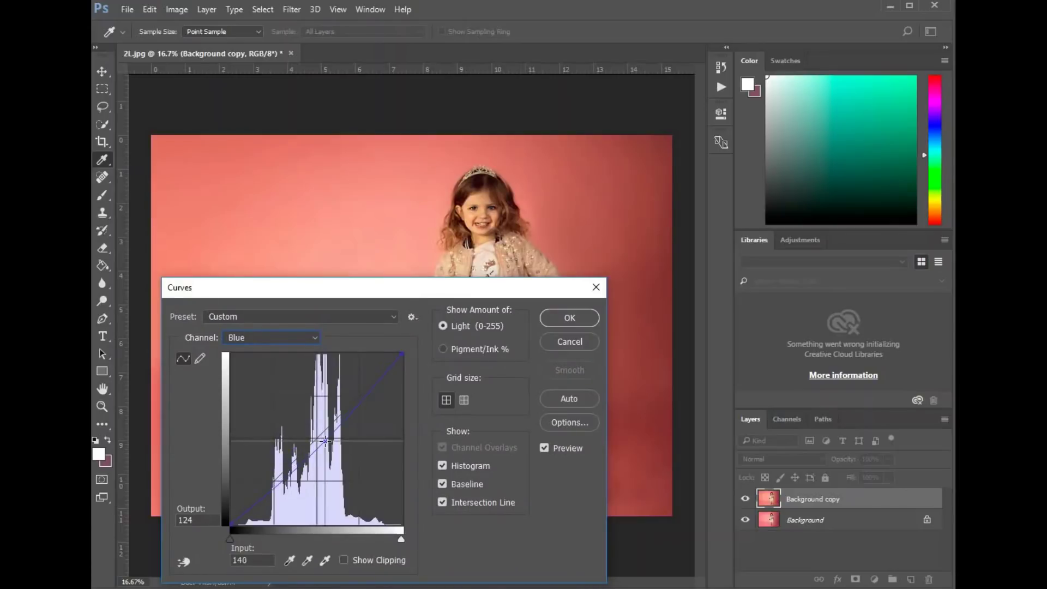
pyautogui.moveTo(325, 441); pyautogui.dragTo(320, 433)
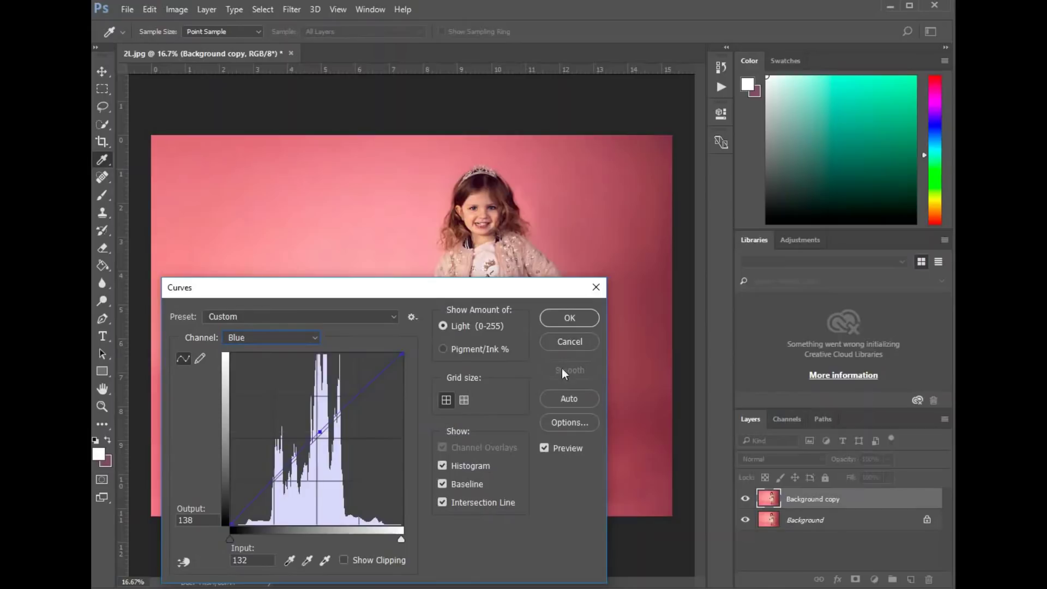
pyautogui.click(561, 344)
pyautogui.press('b')
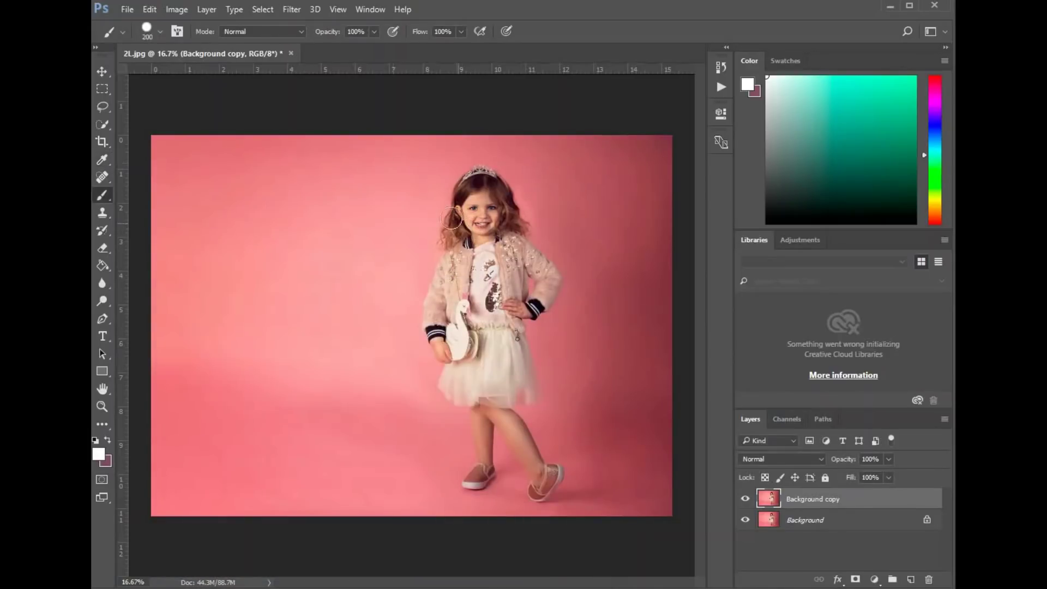
# Apply a Cooling Filter (80) photo filter at 15% density to Background copy
pyautogui.click(173, 10)
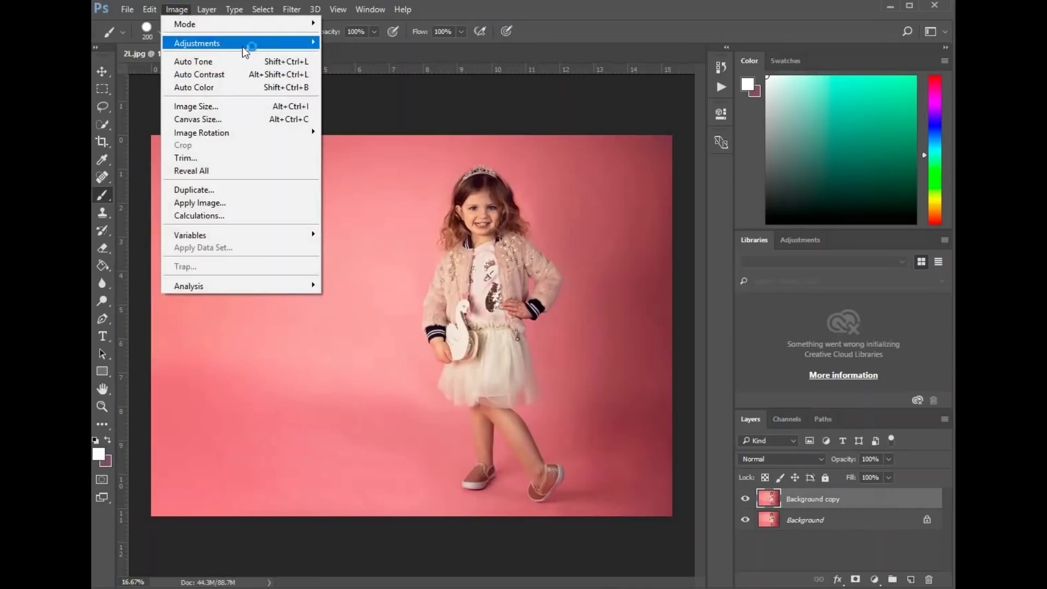
pyautogui.moveTo(243, 48)
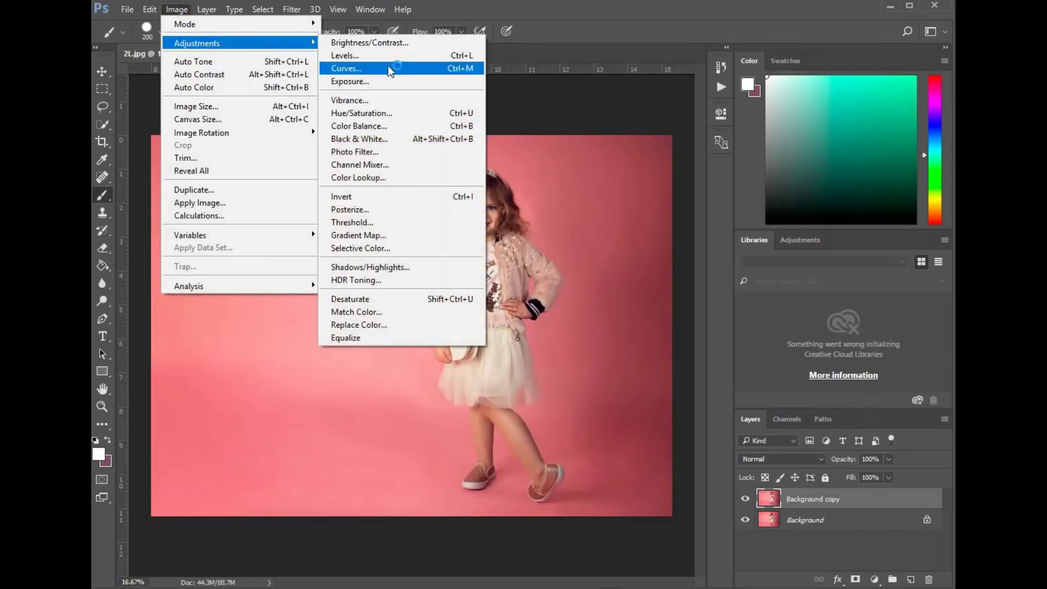
pyautogui.click(415, 152)
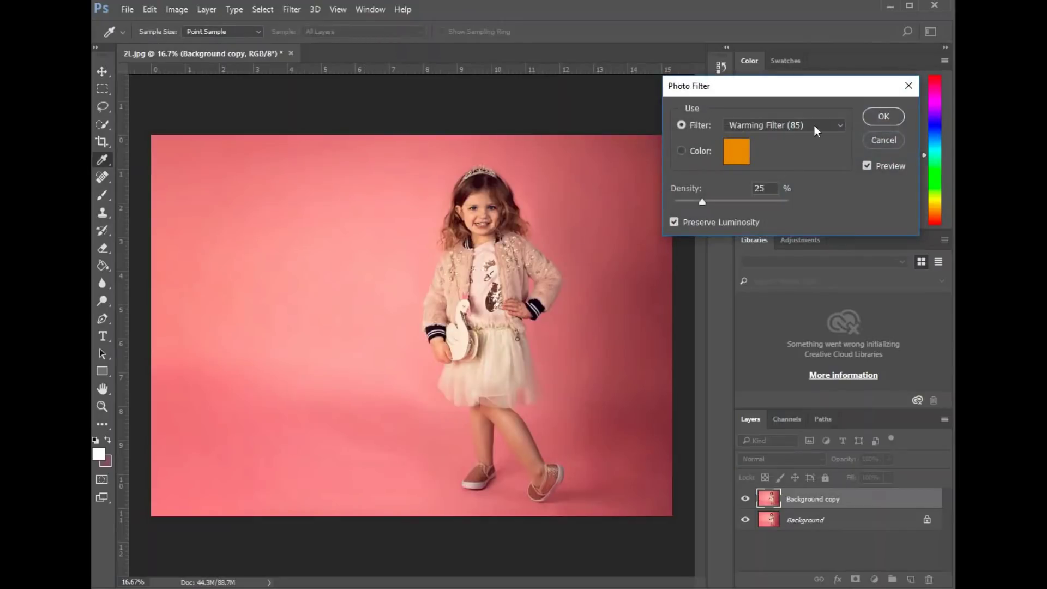
pyautogui.click(748, 127)
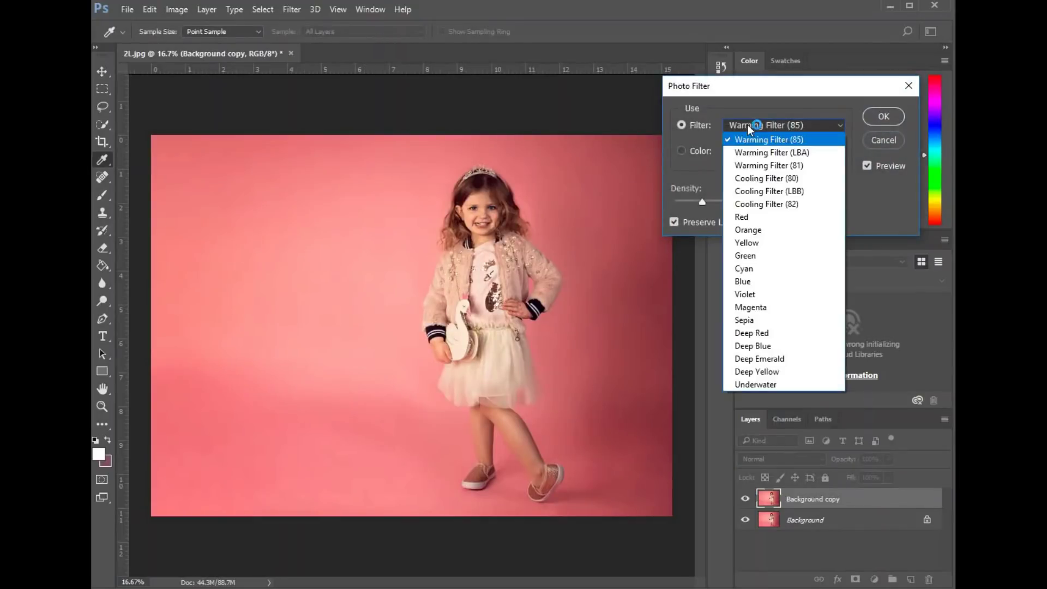
pyautogui.click(754, 179)
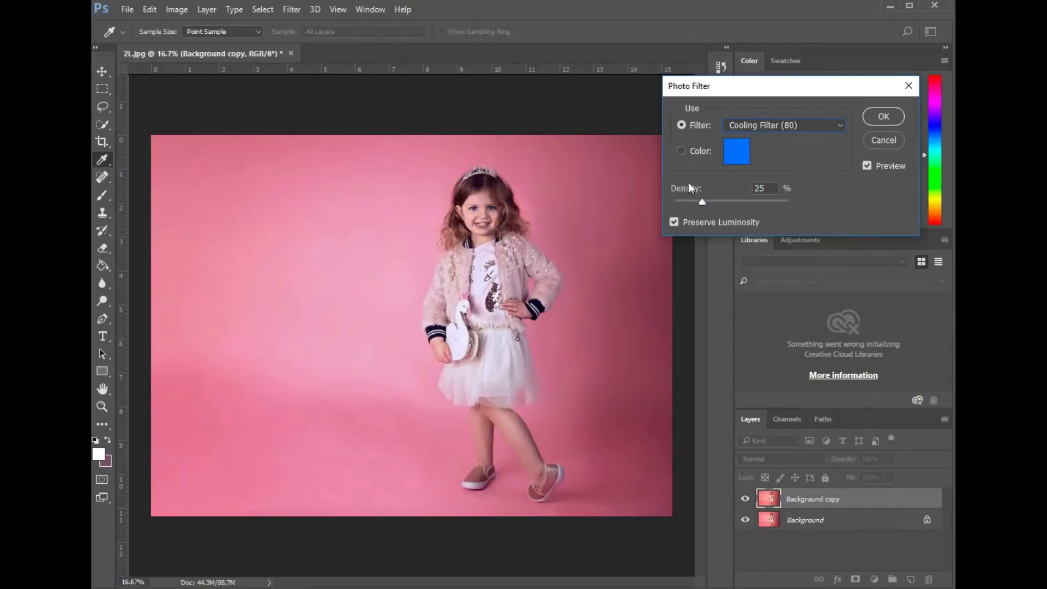
pyautogui.moveTo(701, 201); pyautogui.dragTo(690, 209)
# Confirm the cooling photo filter and compare Background copy against the original
pyautogui.click(883, 116)
pyautogui.press('b')
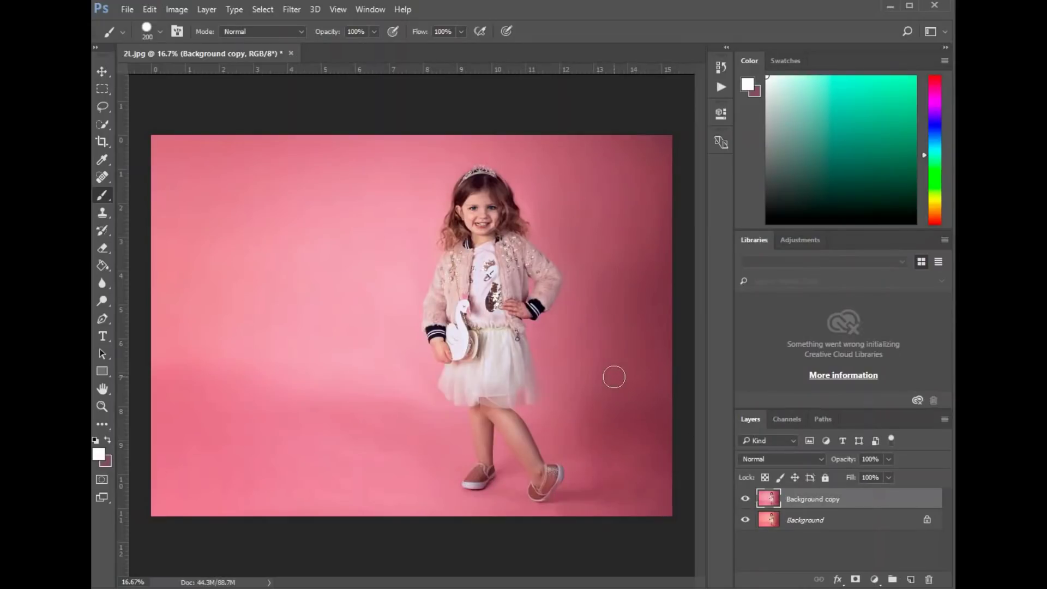
pyautogui.click(745, 499)
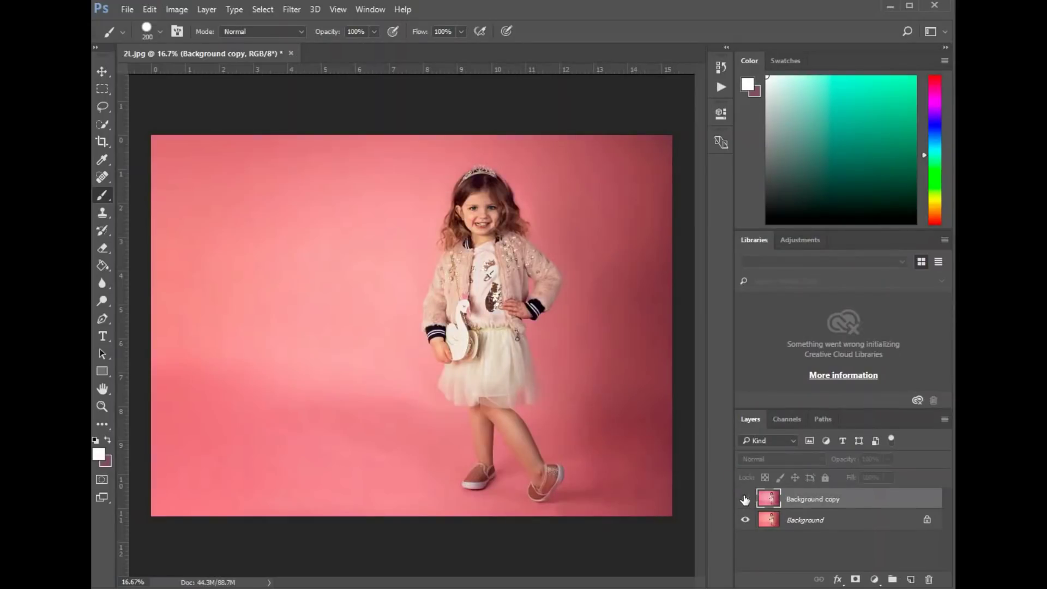
pyautogui.click(745, 499)
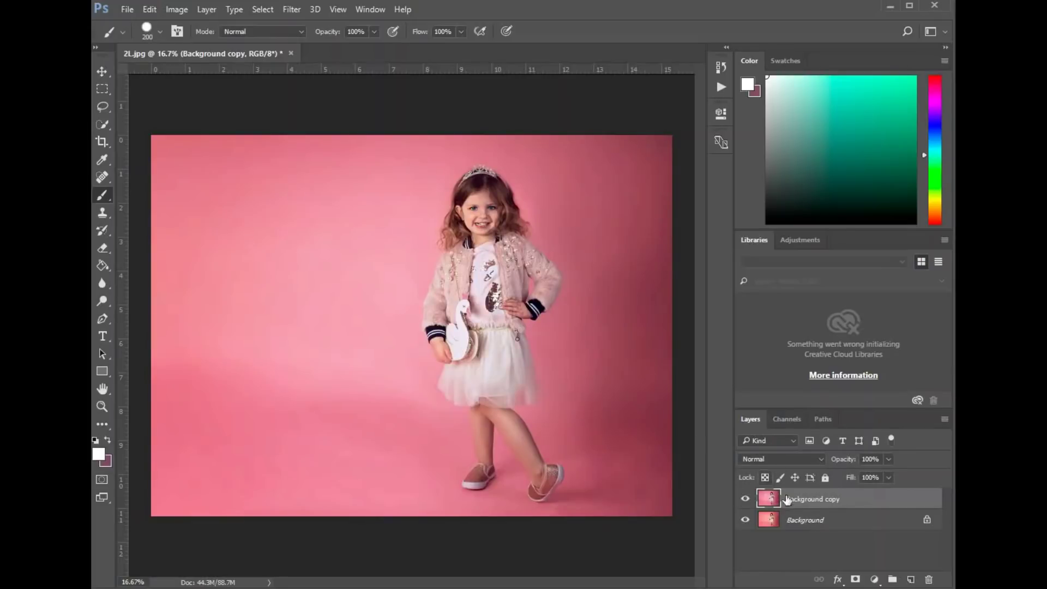
# Delete the Background copy layer, leaving only the original Background layer
pyautogui.press('Delete')
pyautogui.rightClick(815, 494)
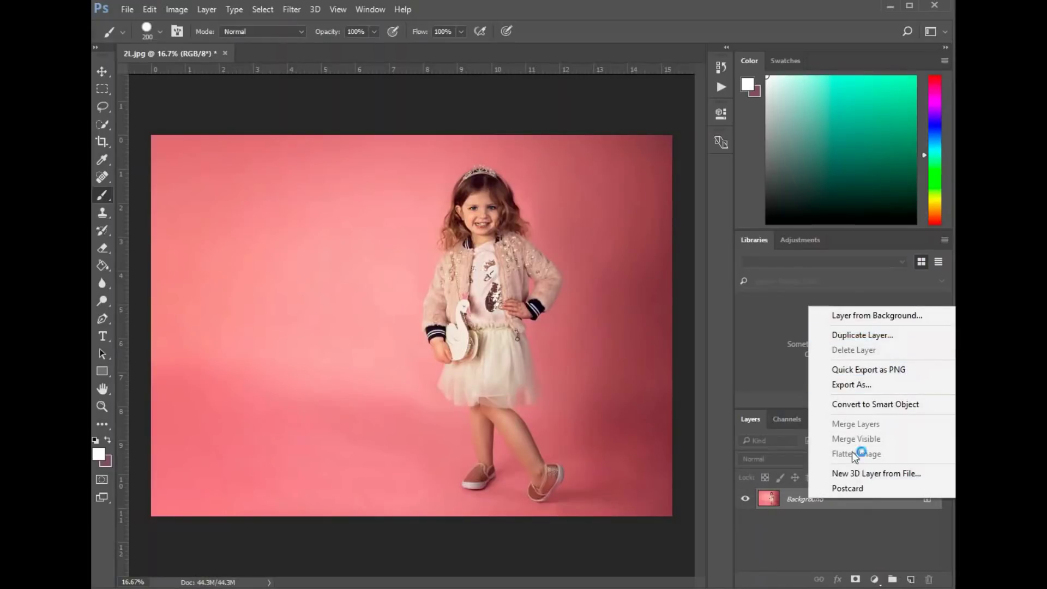
pyautogui.click(813, 531)
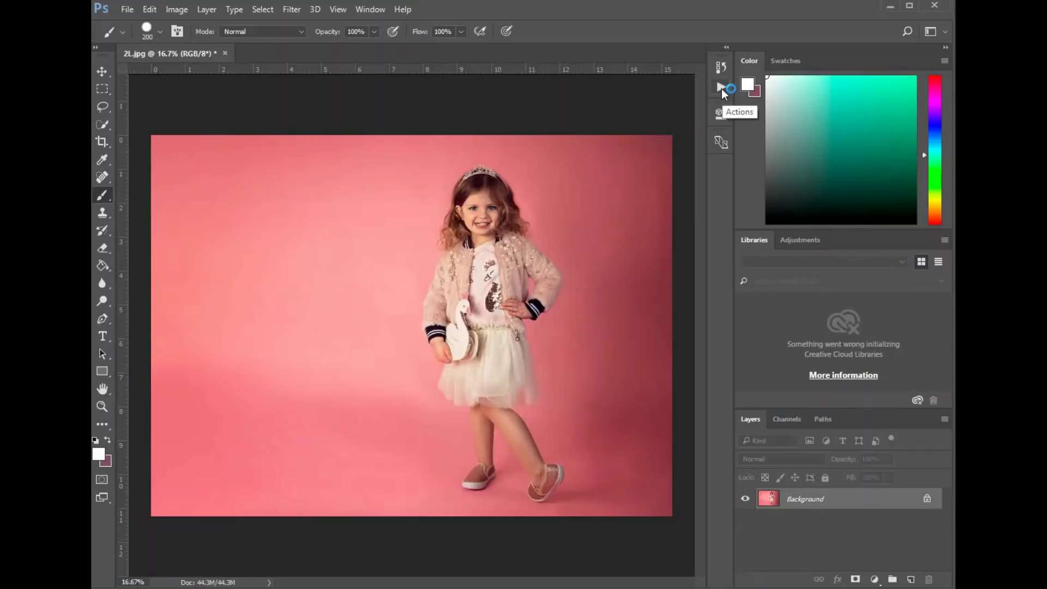
pyautogui.click(721, 89)
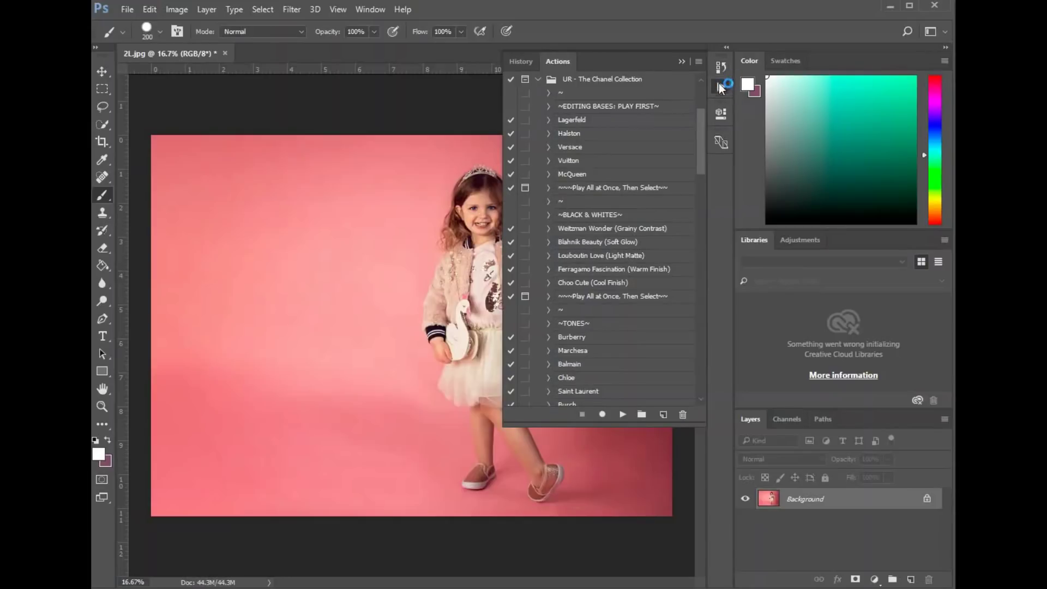
# Scroll the Actions panel down to UR - The Olivia Collection's TONES actions
pyautogui.click(371, 10)
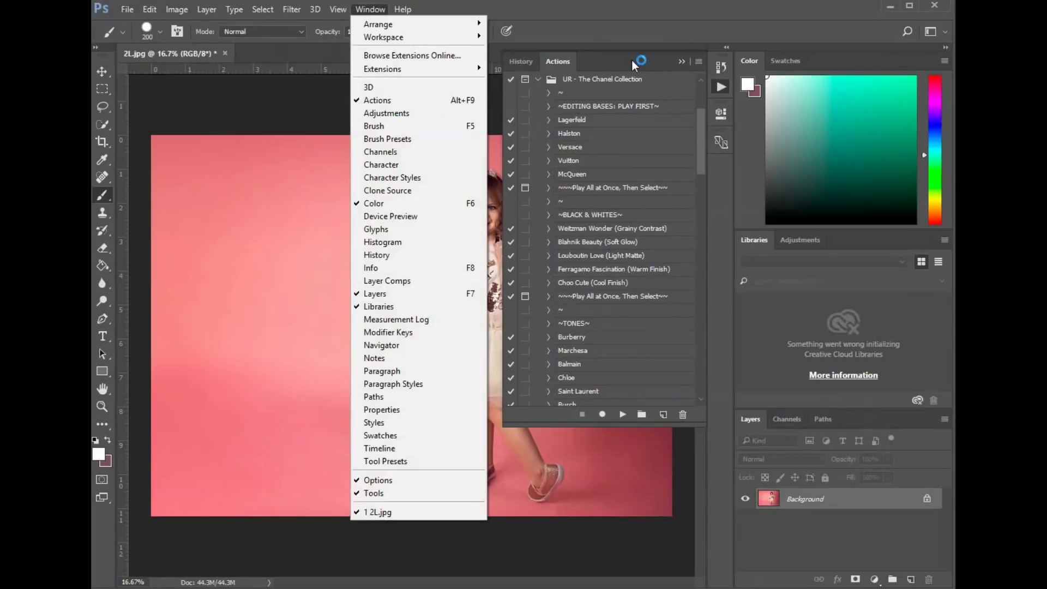
pyautogui.click(322, 115)
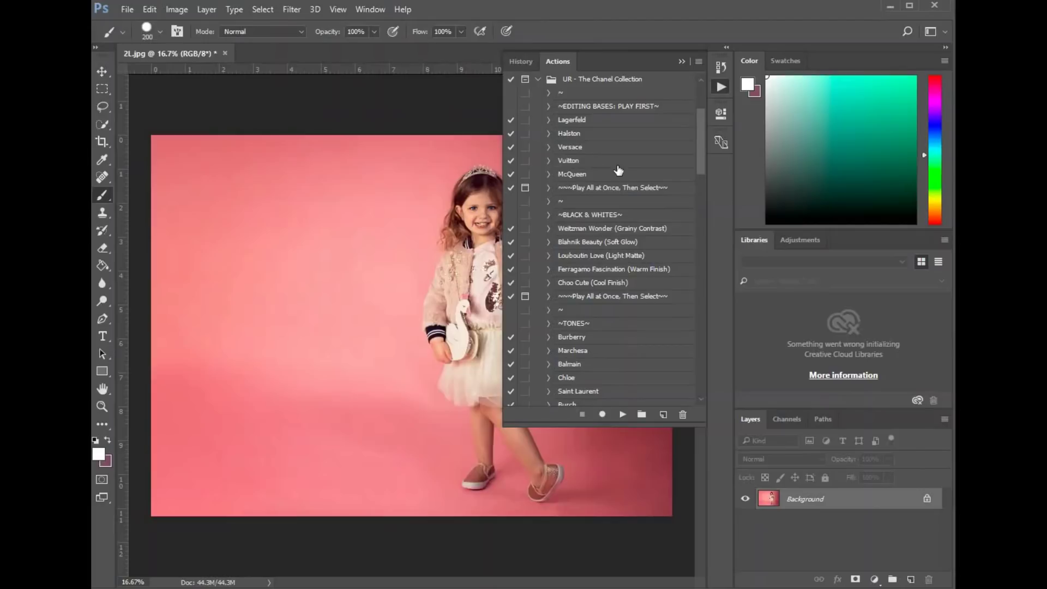
pyautogui.scroll(-5, 624, 243)
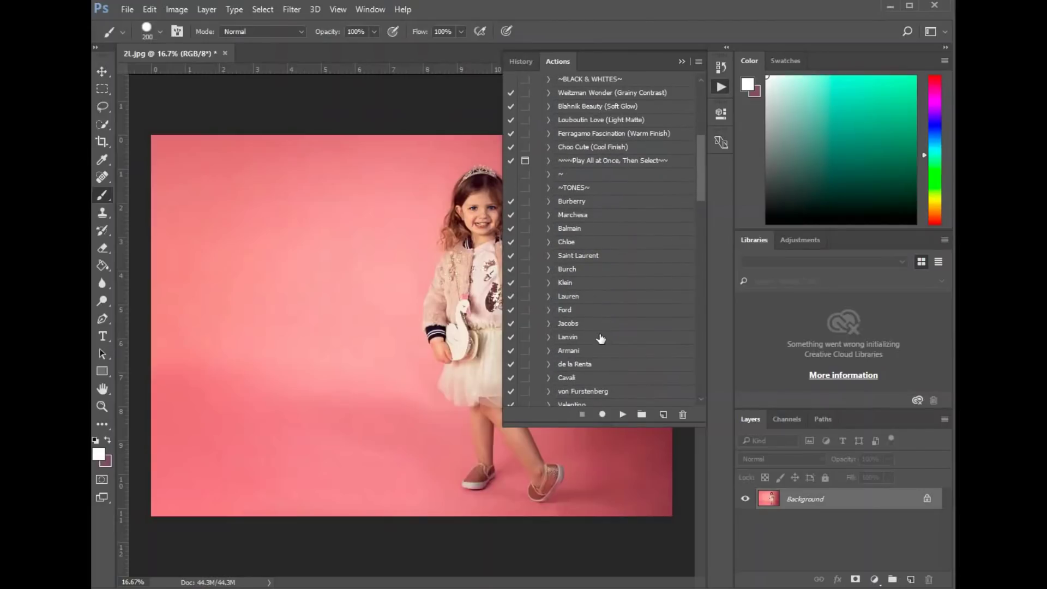
pyautogui.scroll(2, 600, 337)
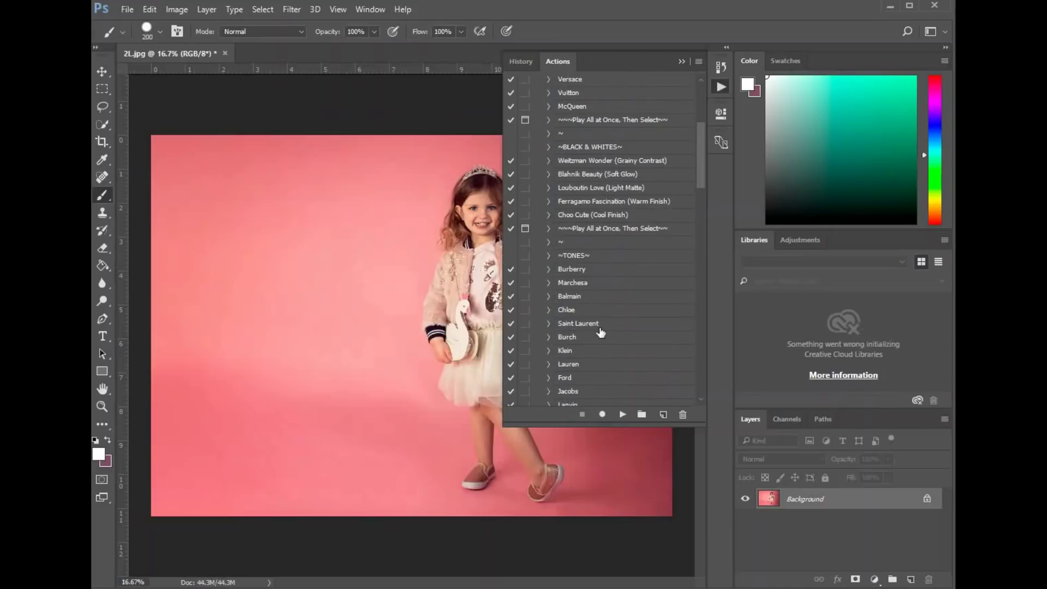
pyautogui.scroll(-5, 601, 332)
pyautogui.scroll(5, 600, 332)
pyautogui.scroll(2, 601, 332)
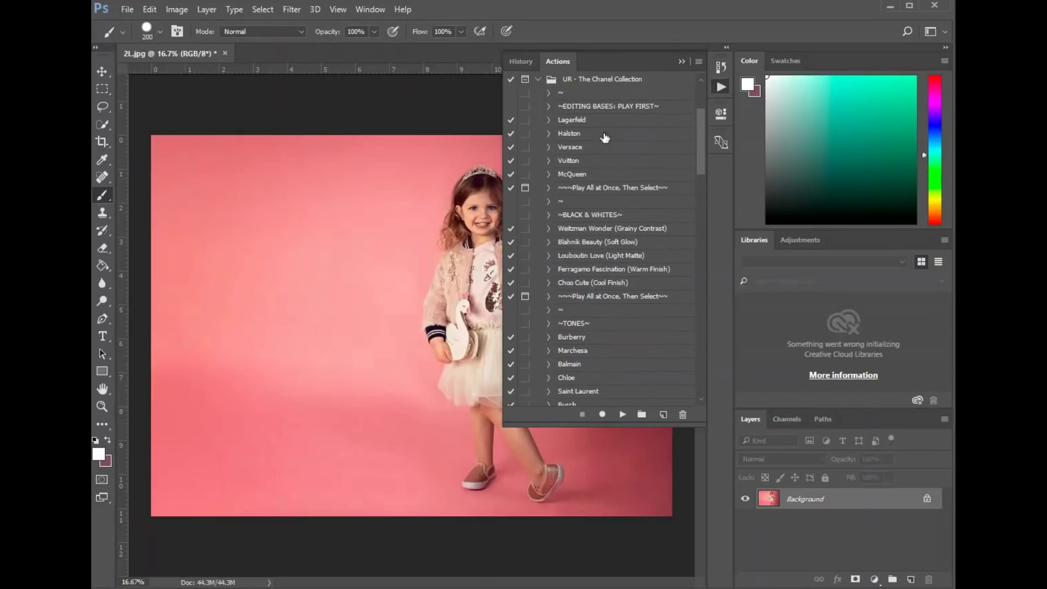
pyautogui.scroll(-3, 622, 283)
pyautogui.scroll(-5, 622, 283)
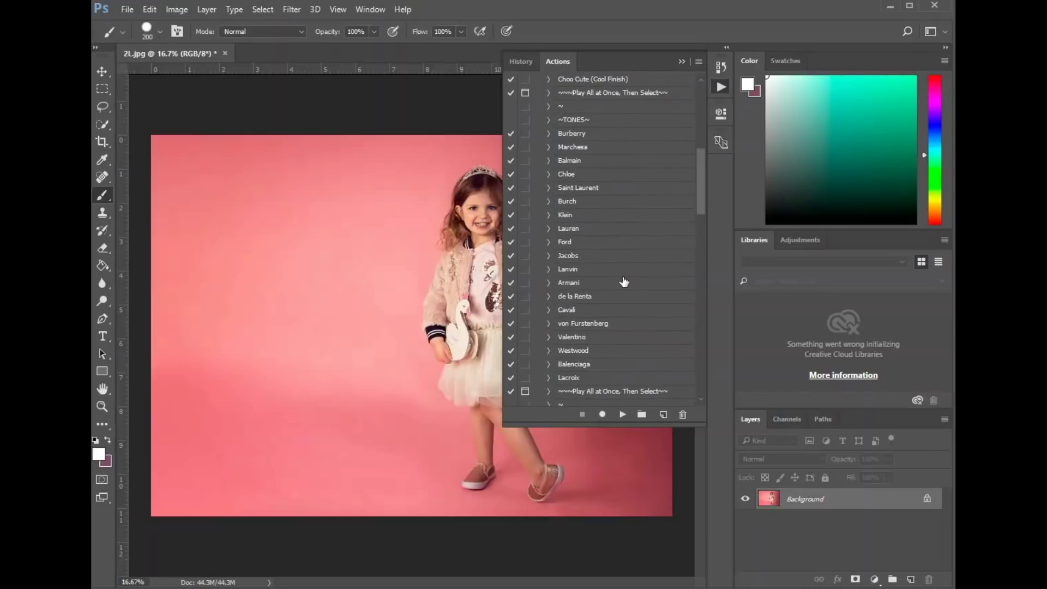
pyautogui.scroll(-5, 624, 281)
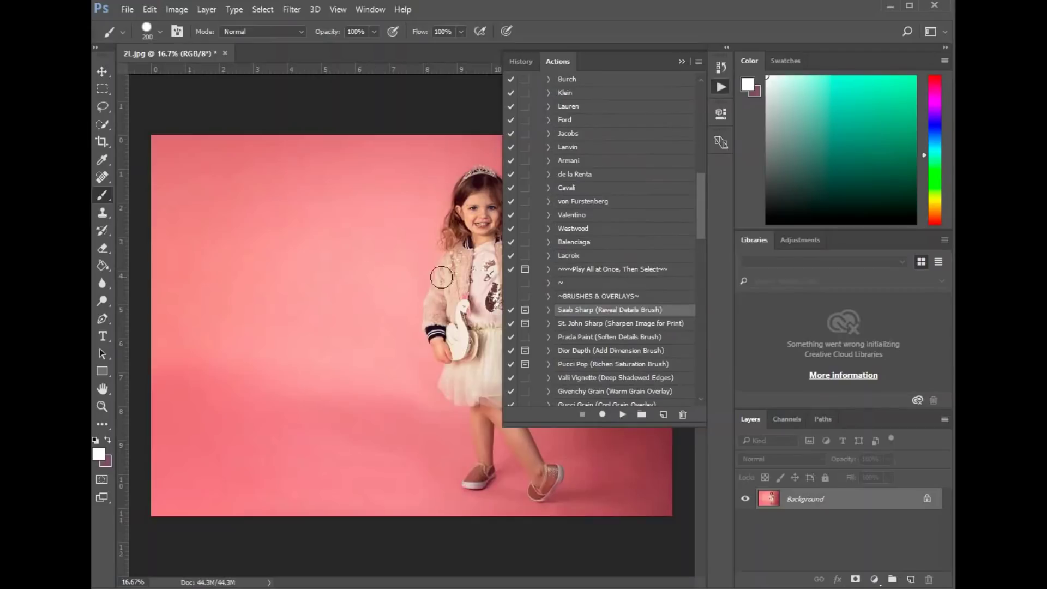
pyautogui.scroll(-6, 580, 270)
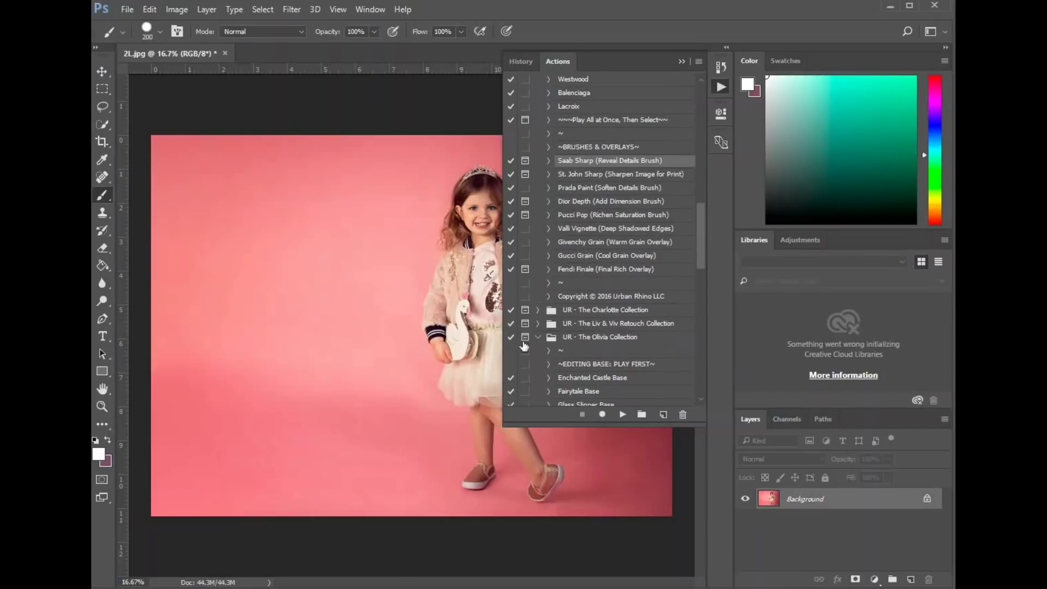
pyautogui.scroll(-2, 545, 332)
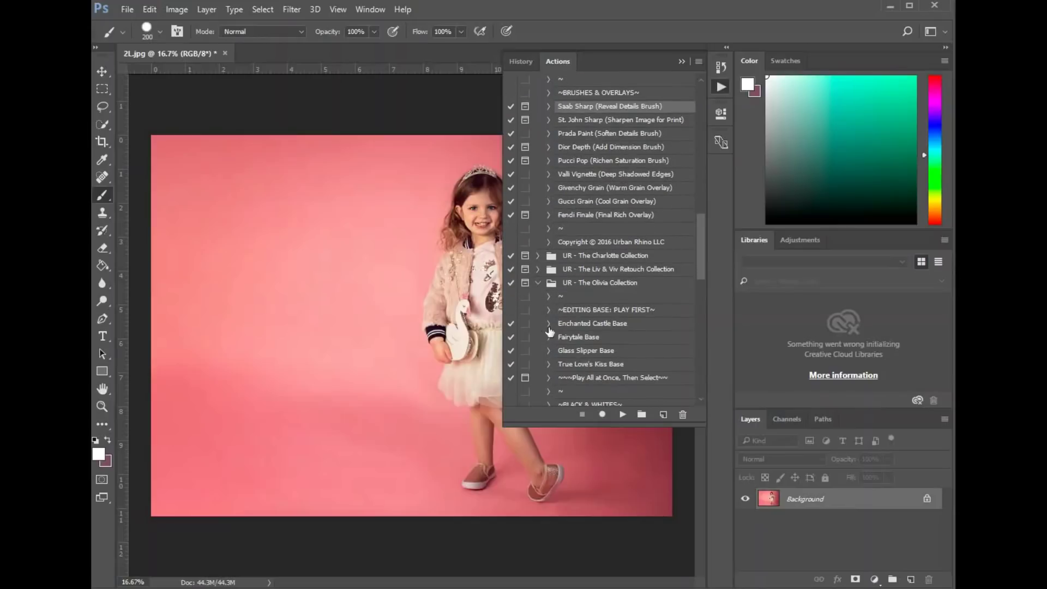
pyautogui.scroll(-4, 644, 337)
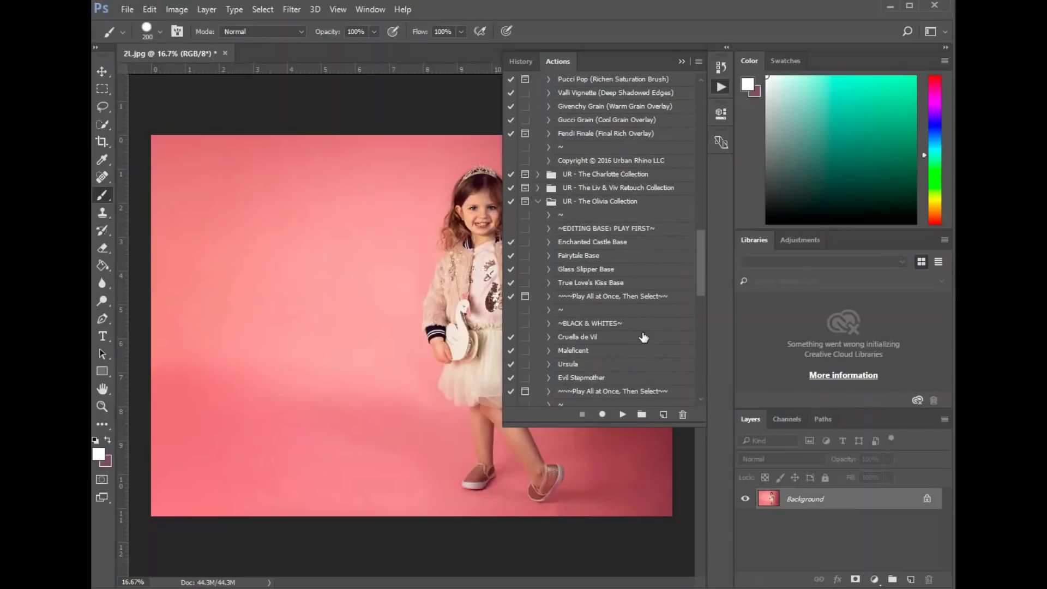
pyautogui.scroll(-10, 643, 337)
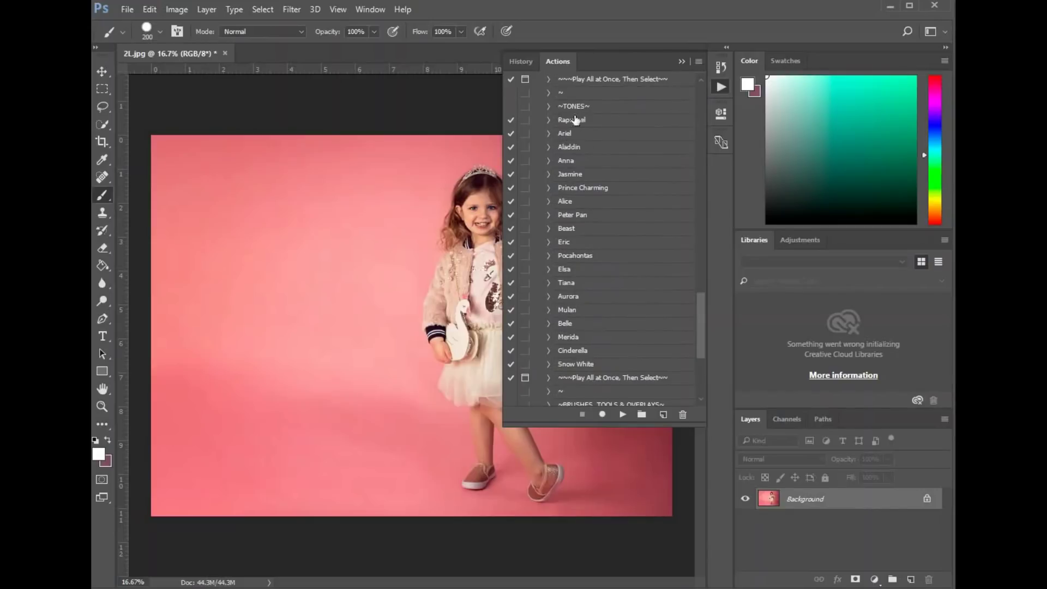
# Play the TONES '~~~Play All at Once, Then Select~~' action and stop at its message
pyautogui.click(599, 382)
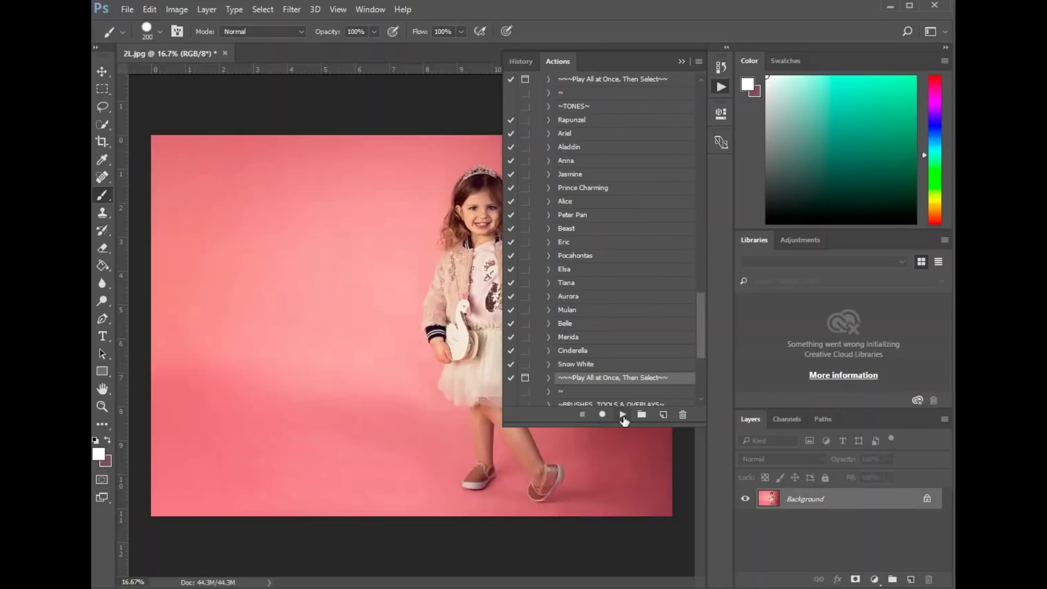
pyautogui.click(622, 415)
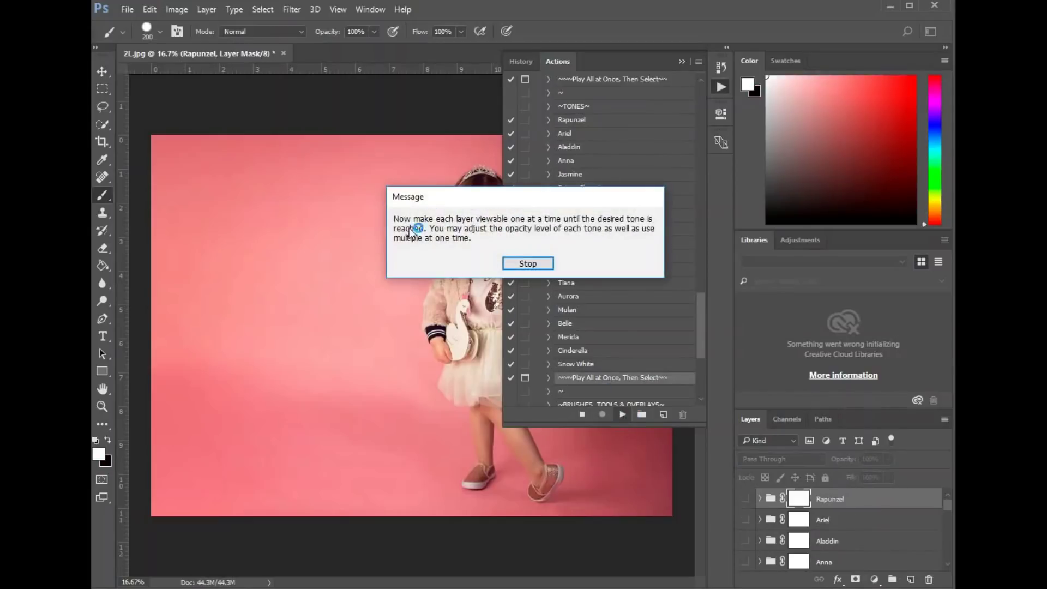
pyautogui.click(538, 267)
pyautogui.click(680, 62)
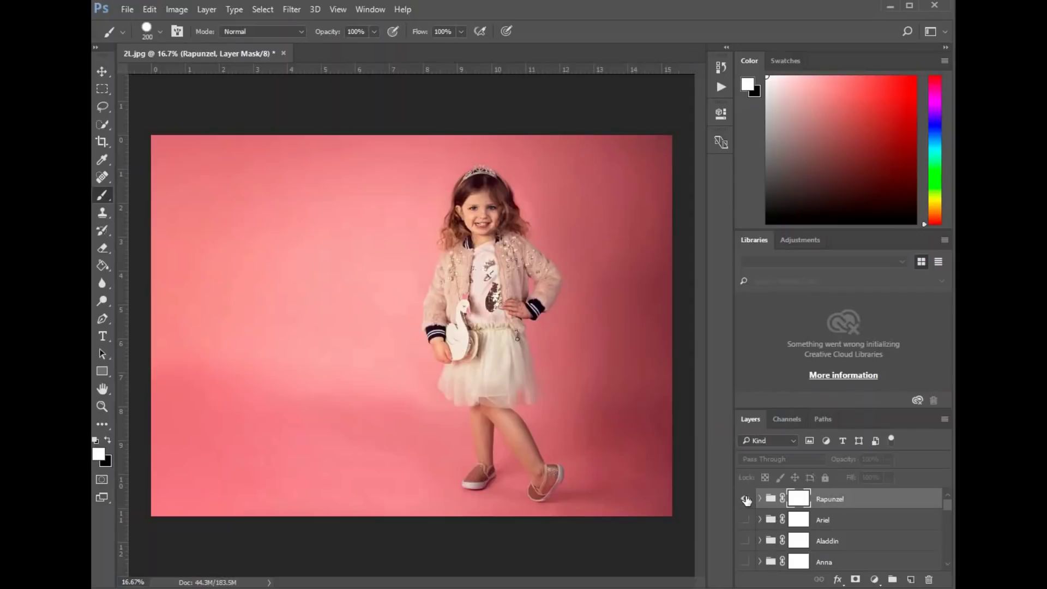
pyautogui.click(745, 500)
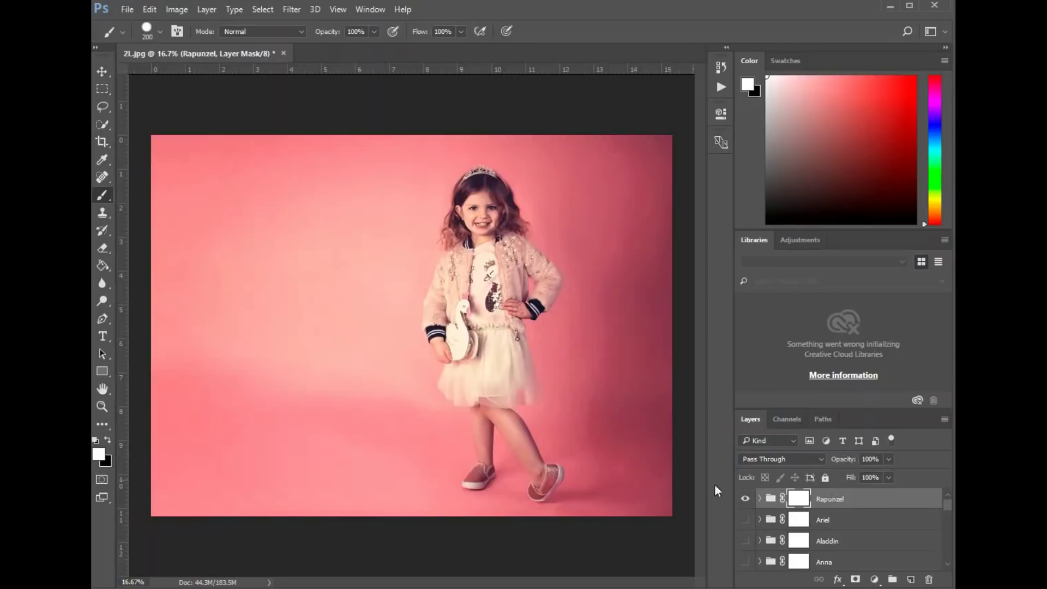
pyautogui.click(746, 510)
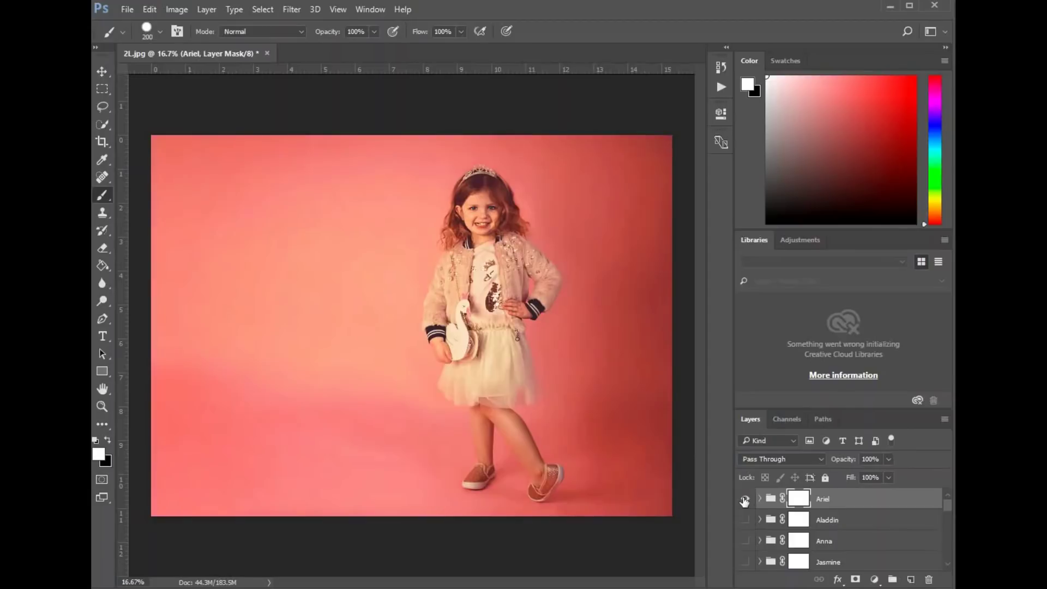
pyautogui.hotkey('alt', '[')
pyautogui.click(746, 501)
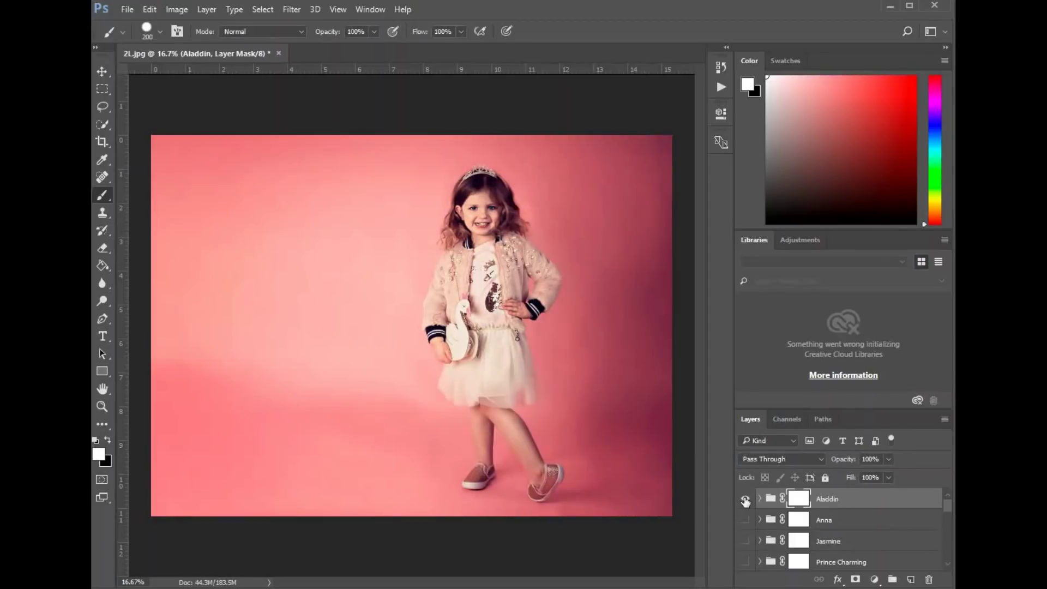
pyautogui.hotkey('alt', '[')
pyautogui.click(746, 500)
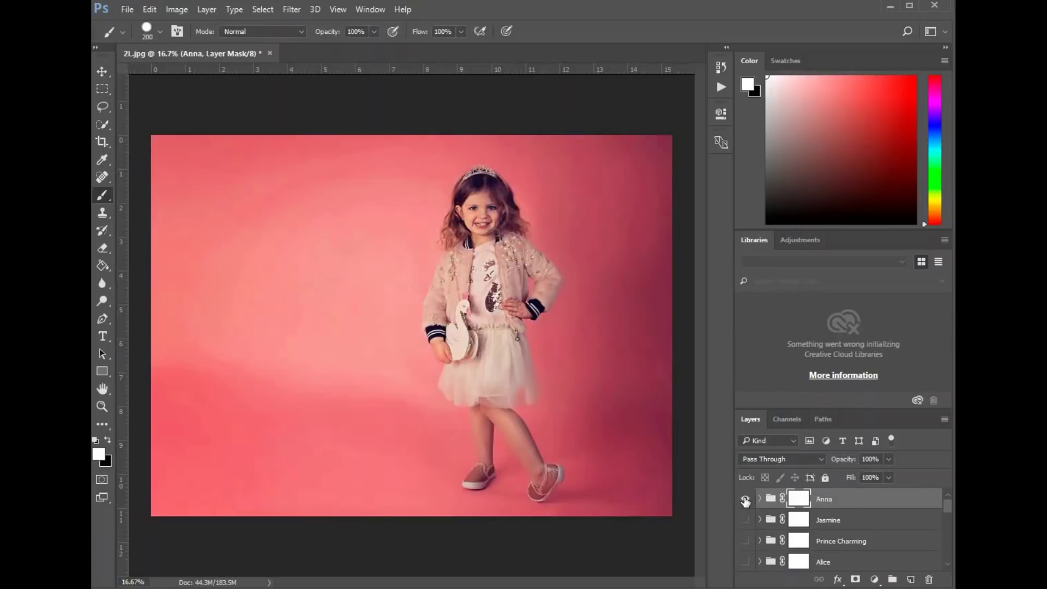
pyautogui.click(746, 499)
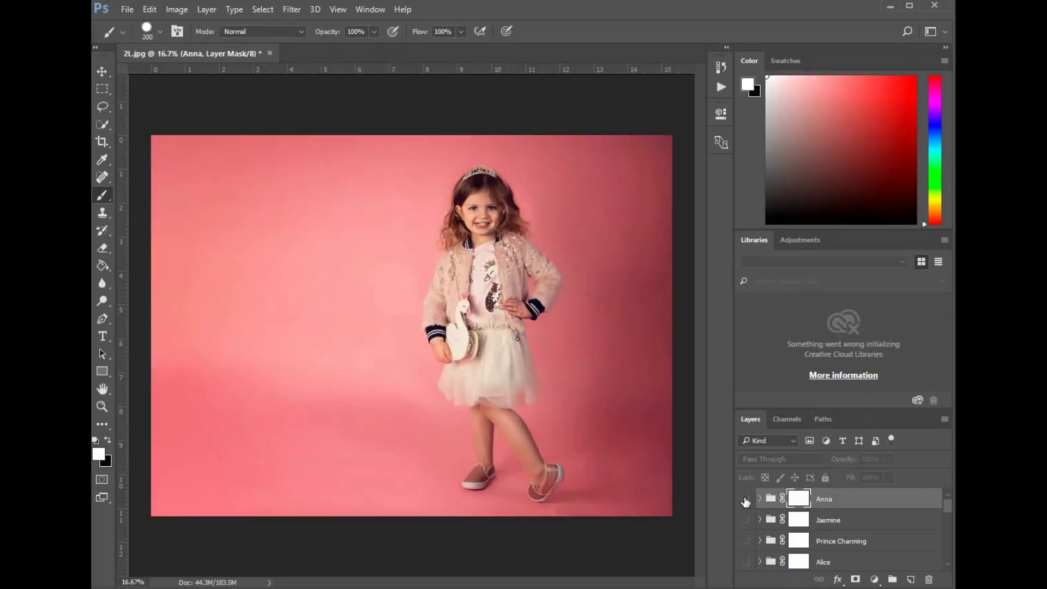
pyautogui.click(746, 500)
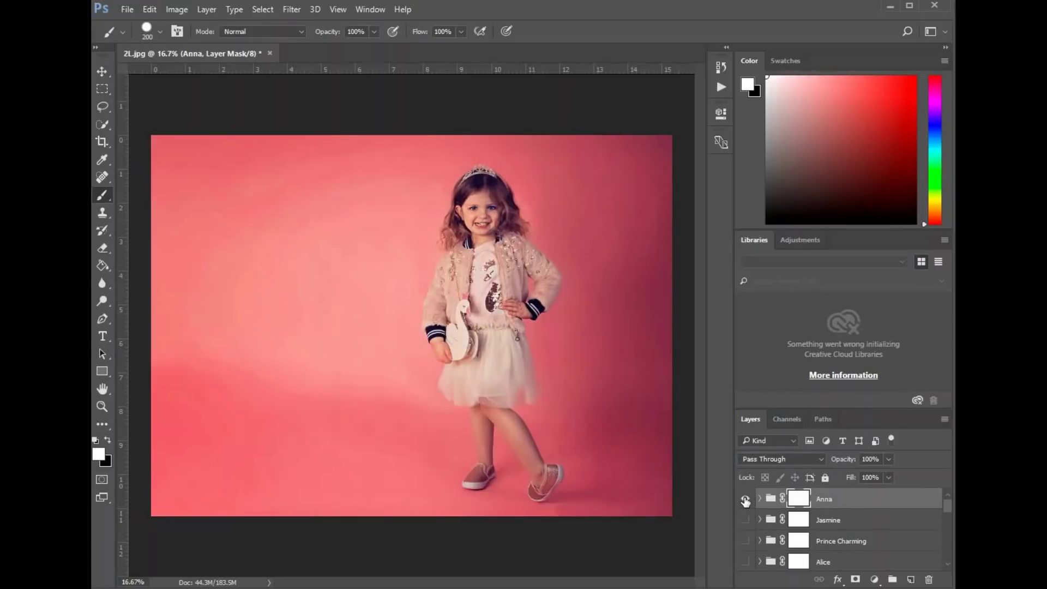
pyautogui.click(745, 499)
pyautogui.hotkey('alt', '[')
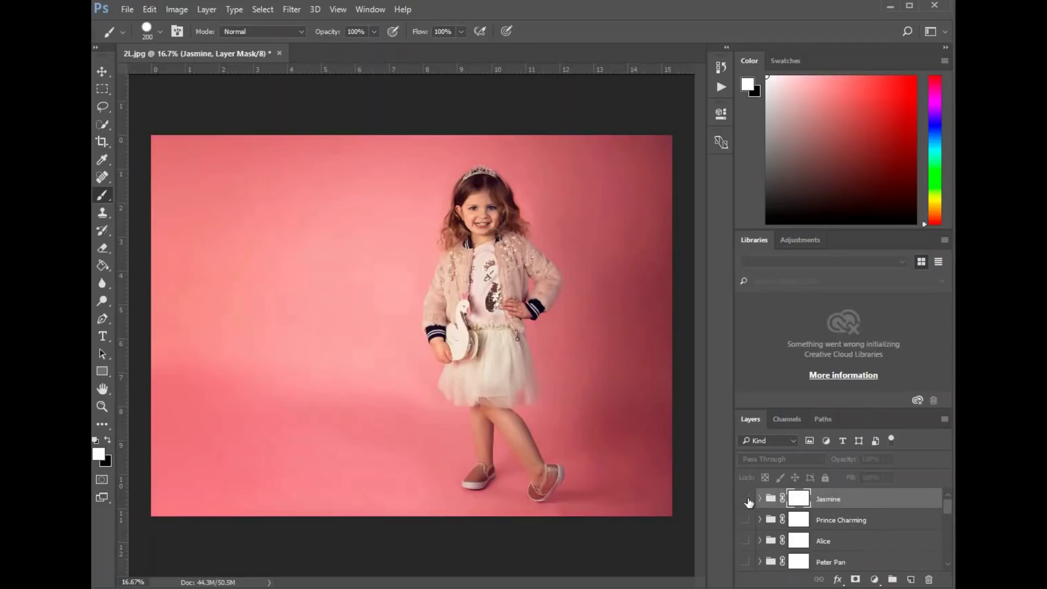
pyautogui.click(745, 499)
pyautogui.press('Delete')
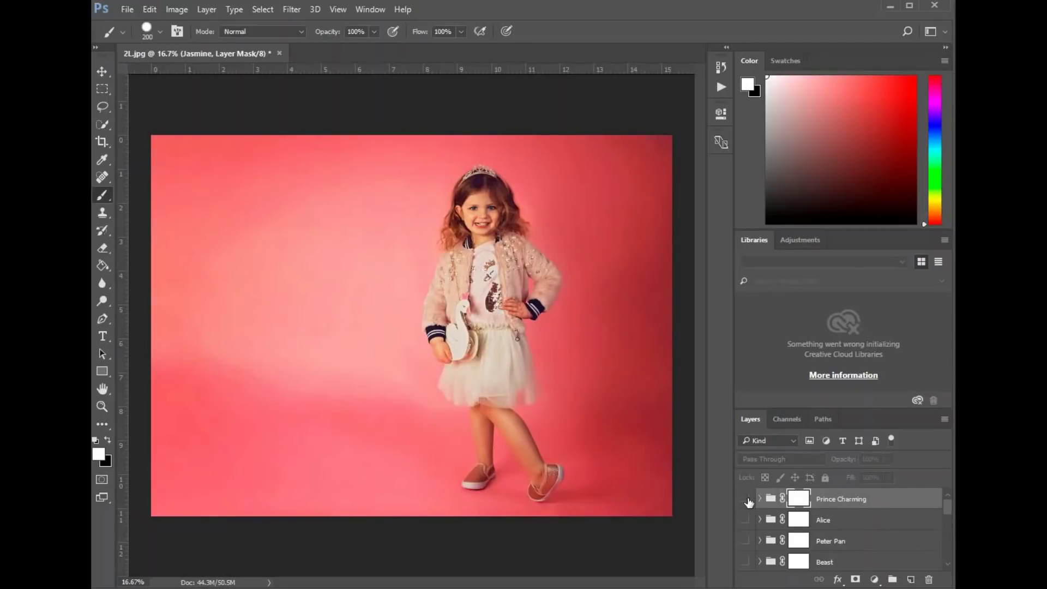
pyautogui.click(745, 499)
pyautogui.press('Delete')
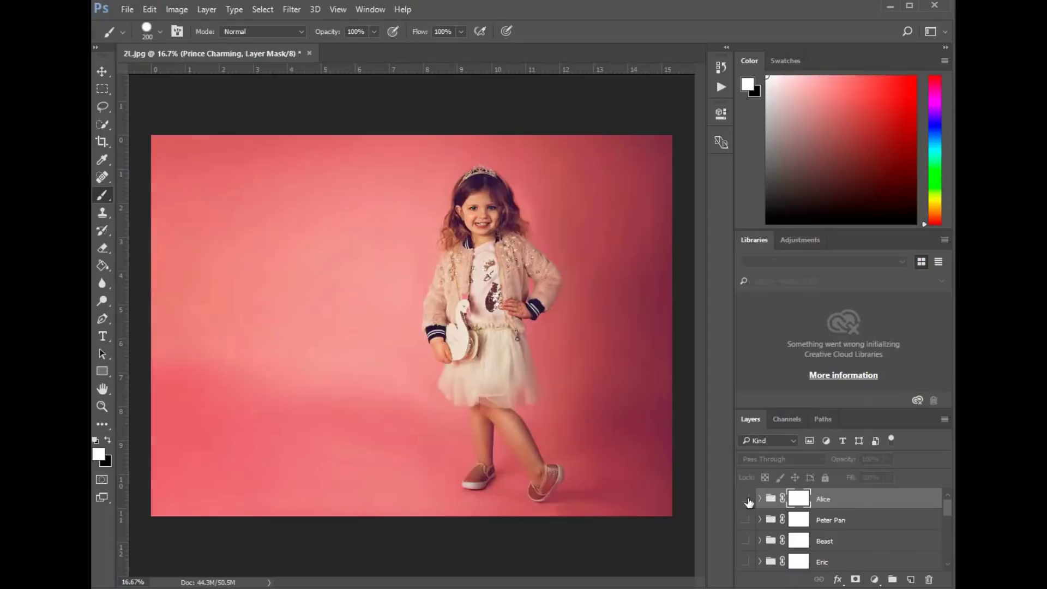
pyautogui.click(745, 499)
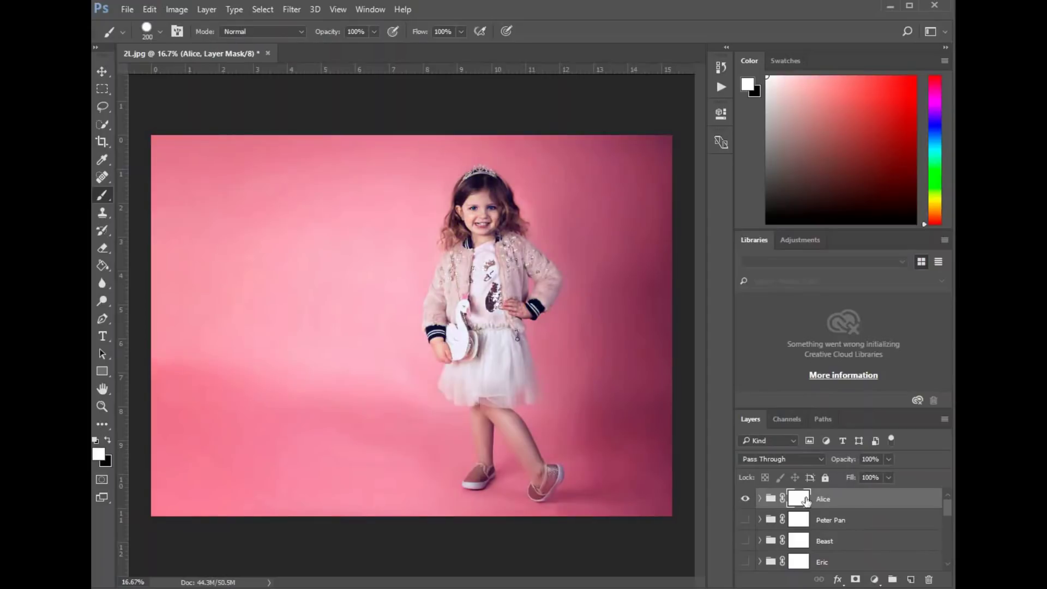
# Lower the Alice group to 30% opacity and compare it on and off
pyautogui.moveTo(888, 460); pyautogui.dragTo(843, 478)
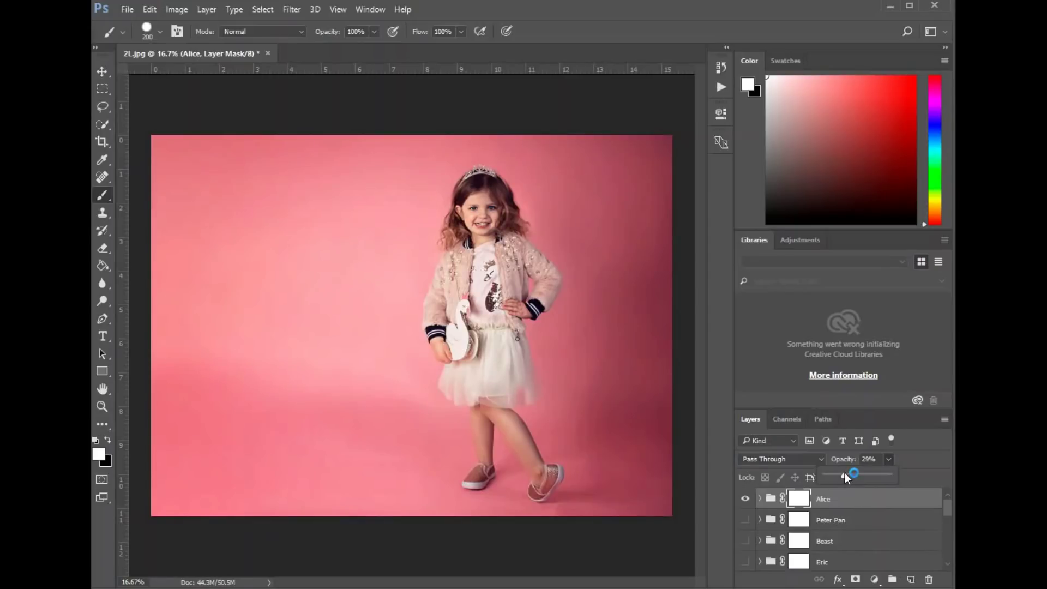
pyautogui.click(745, 498)
pyautogui.click(746, 499)
pyautogui.click(746, 499)
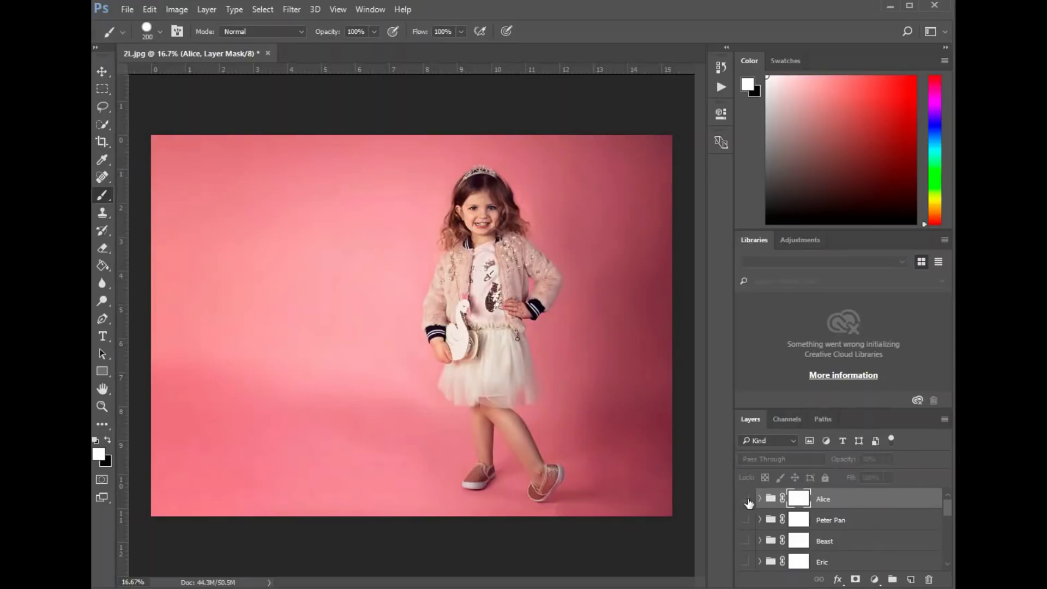
pyautogui.click(746, 499)
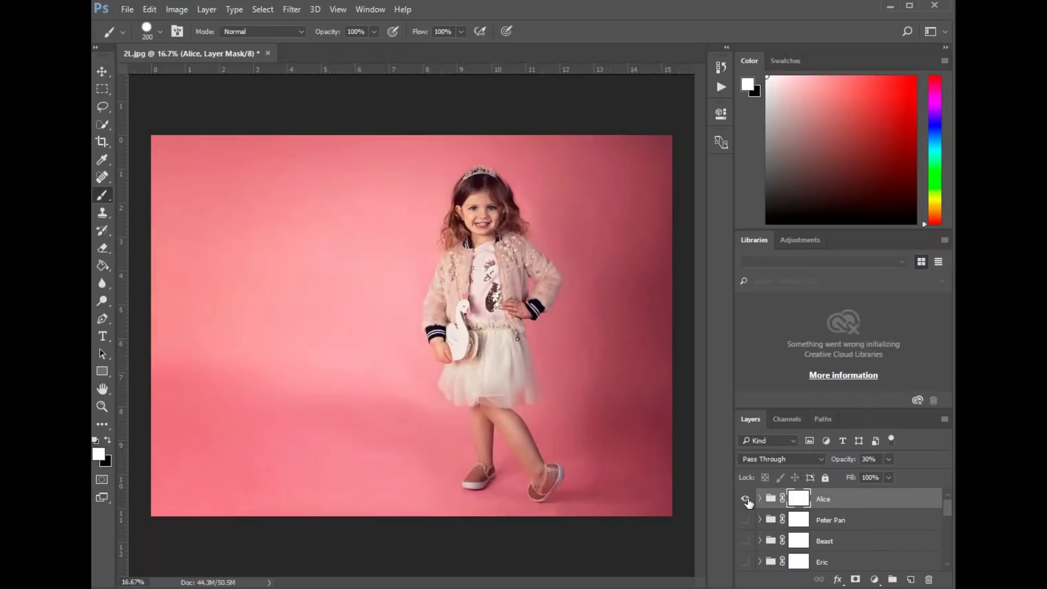
pyautogui.click(745, 499)
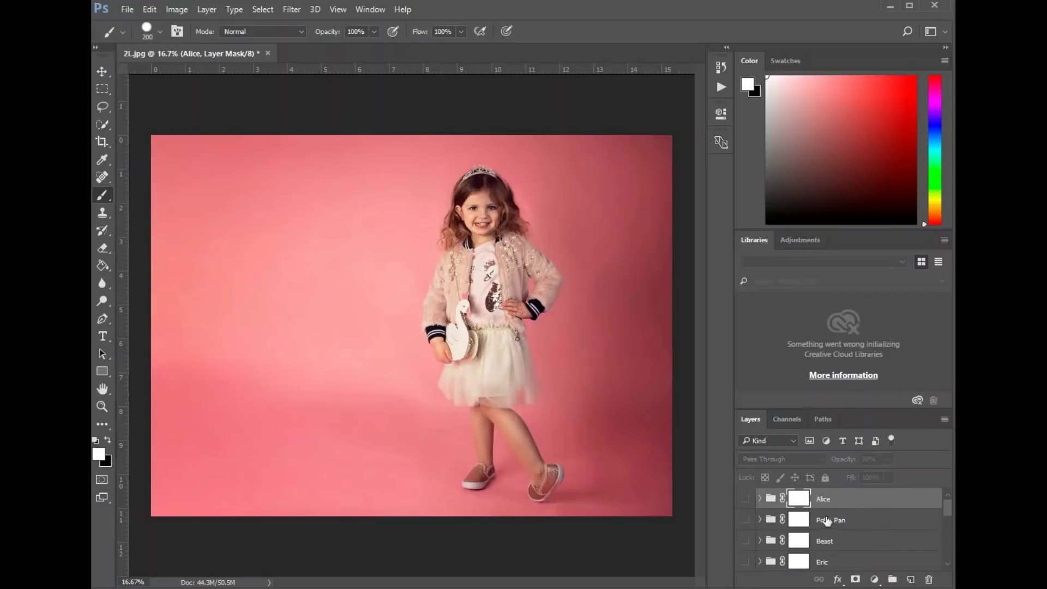
# Preview and delete the Peter Pan, Beast, Eric, Pocahontas and Elsa groups
pyautogui.click(745, 520)
pyautogui.click(850, 523)
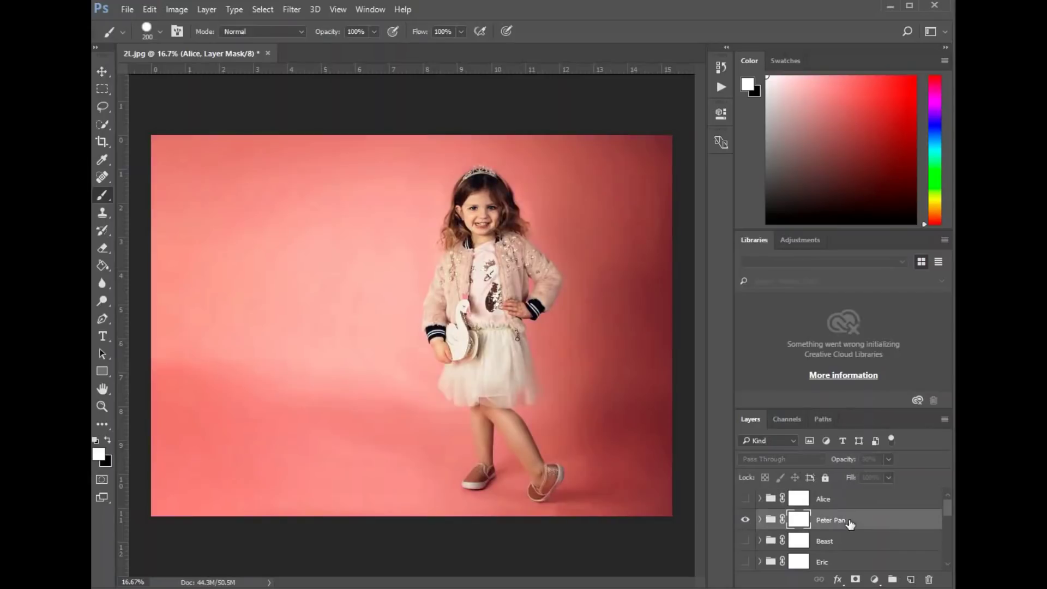
pyautogui.press('Delete')
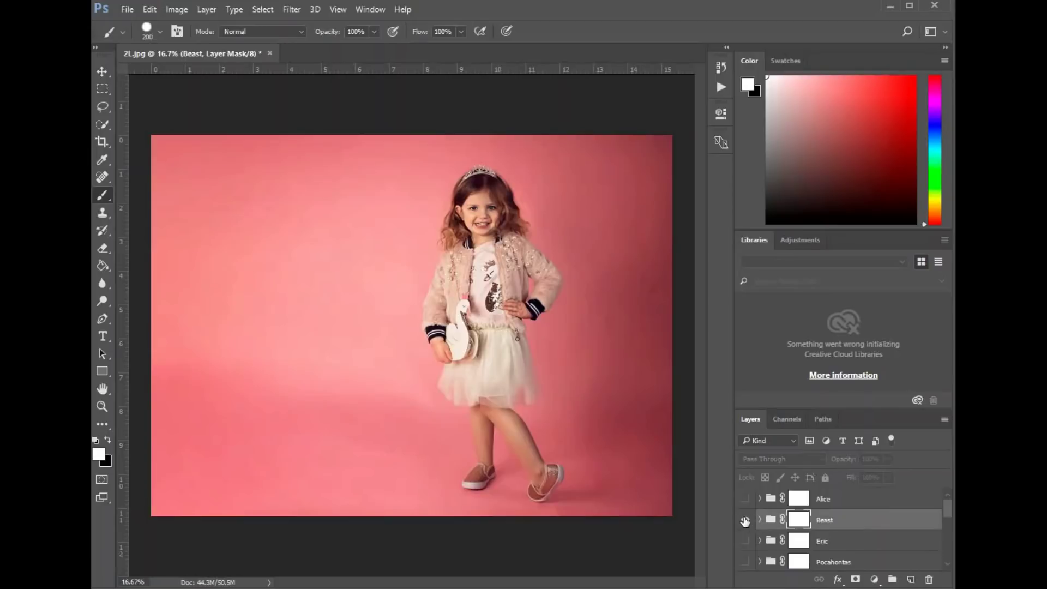
pyautogui.click(745, 520)
pyautogui.press('Delete')
pyautogui.click(745, 519)
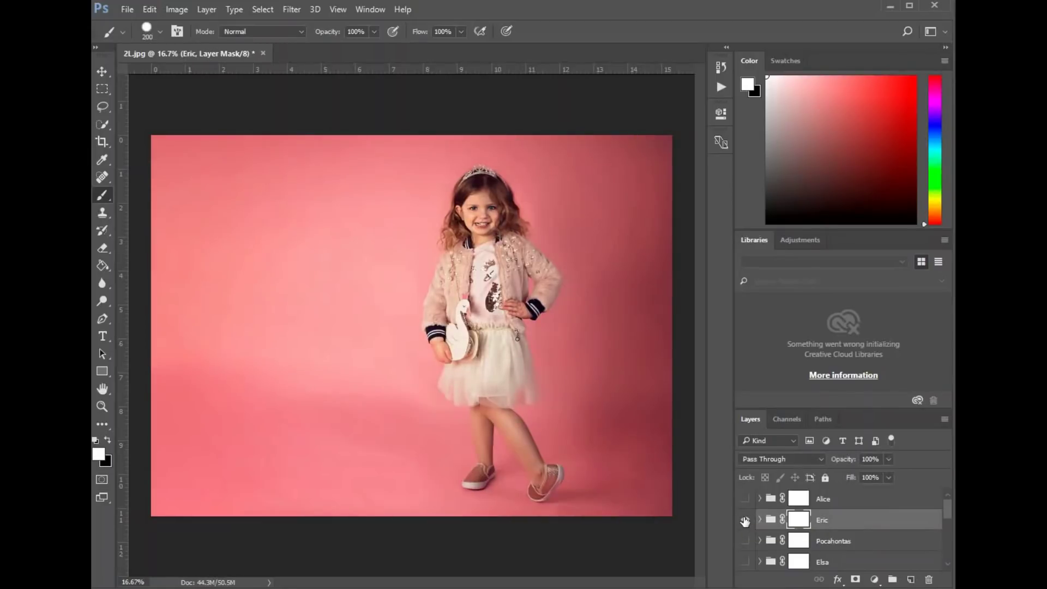
pyautogui.press('Delete')
pyautogui.click(745, 520)
pyautogui.press('Delete')
pyautogui.click(745, 520)
pyautogui.click(745, 520)
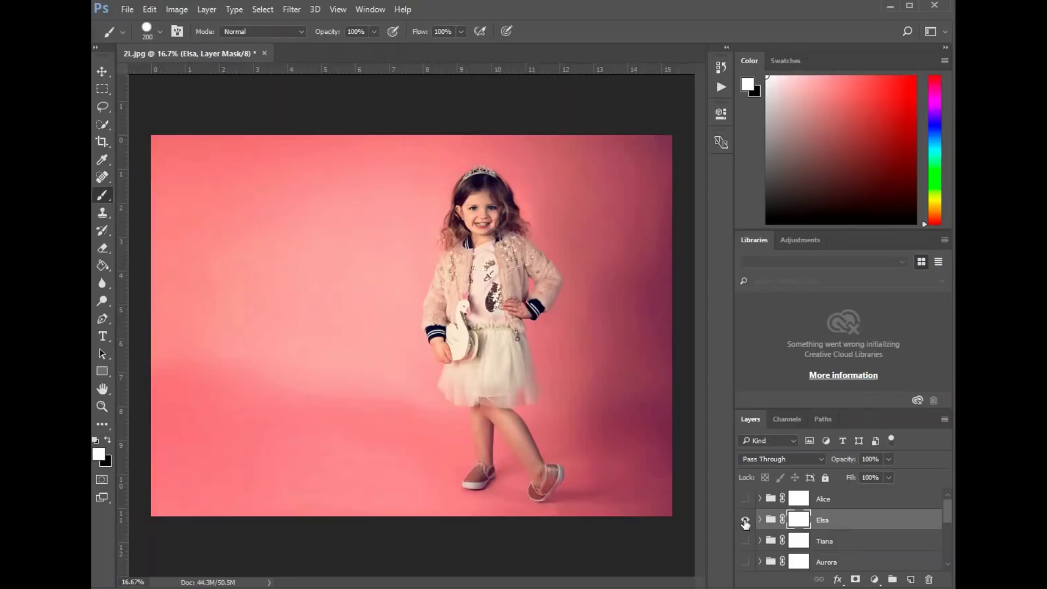
pyautogui.press('Delete')
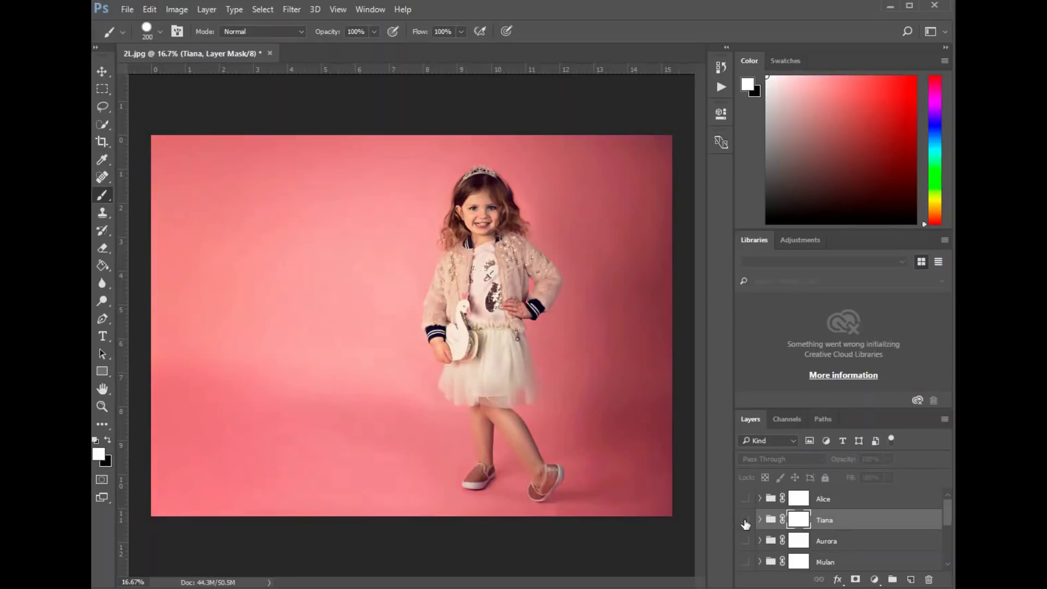
# Preview and delete the Tiana, Aurora, Mulan, Belle and Merida groups
pyautogui.click(745, 520)
pyautogui.press('Delete')
pyautogui.click(745, 520)
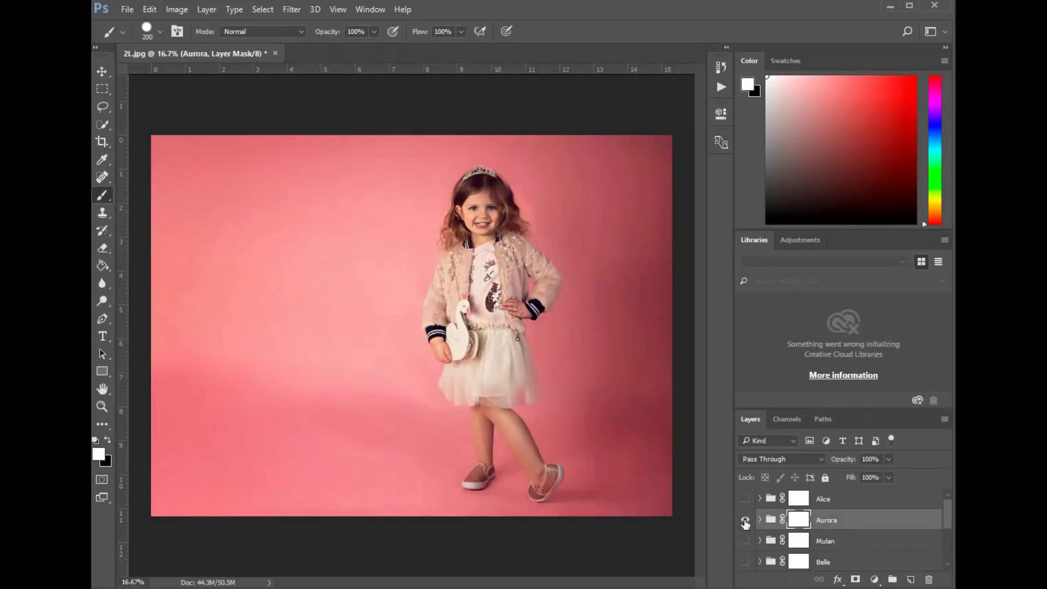
pyautogui.press('Delete')
pyautogui.click(745, 523)
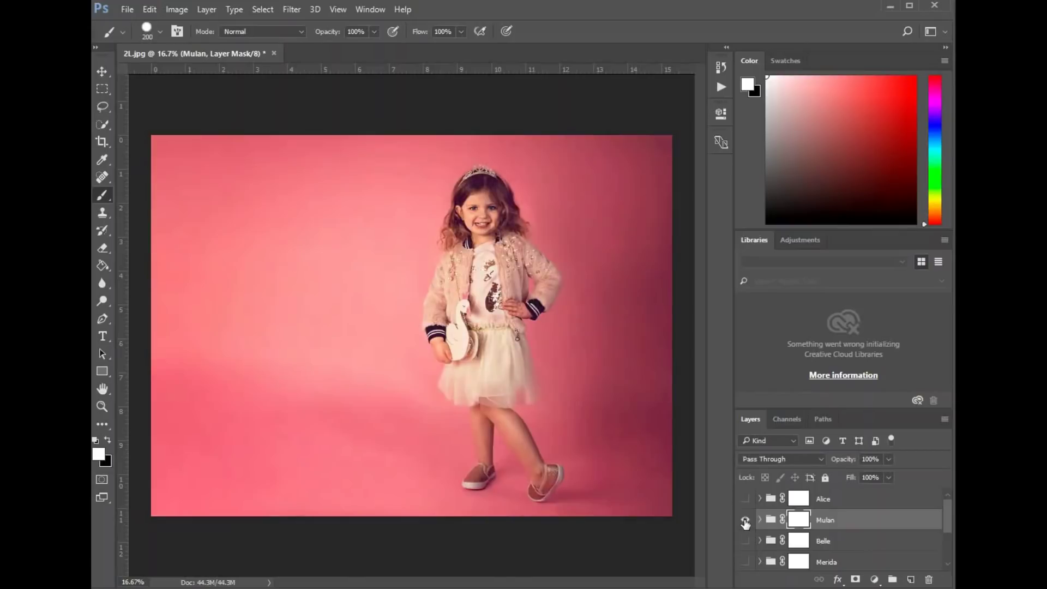
pyautogui.press('Delete')
pyautogui.click(745, 519)
pyautogui.press('Delete')
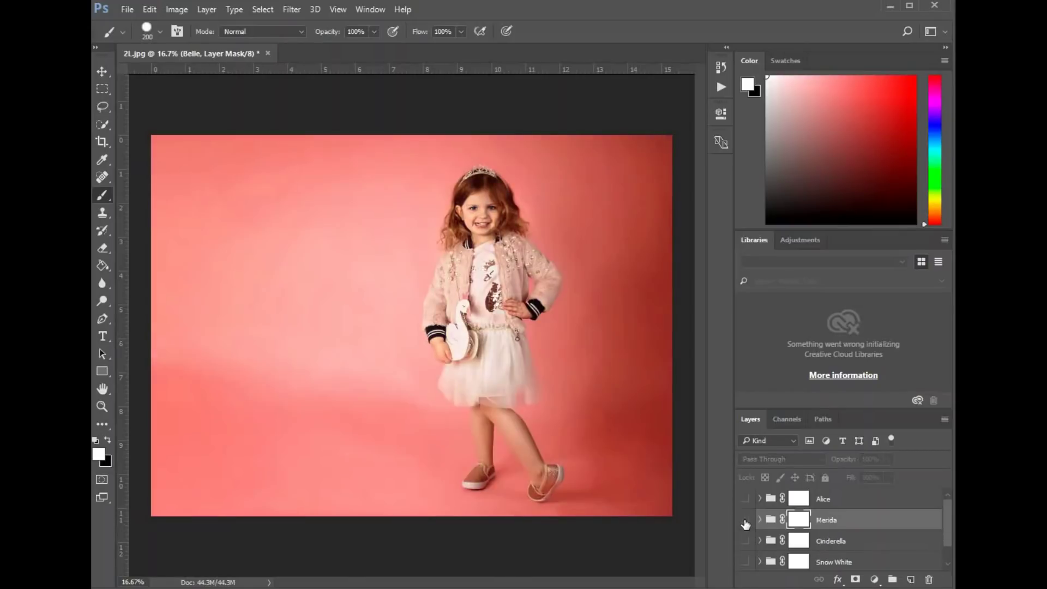
pyautogui.click(745, 520)
pyautogui.press('Delete')
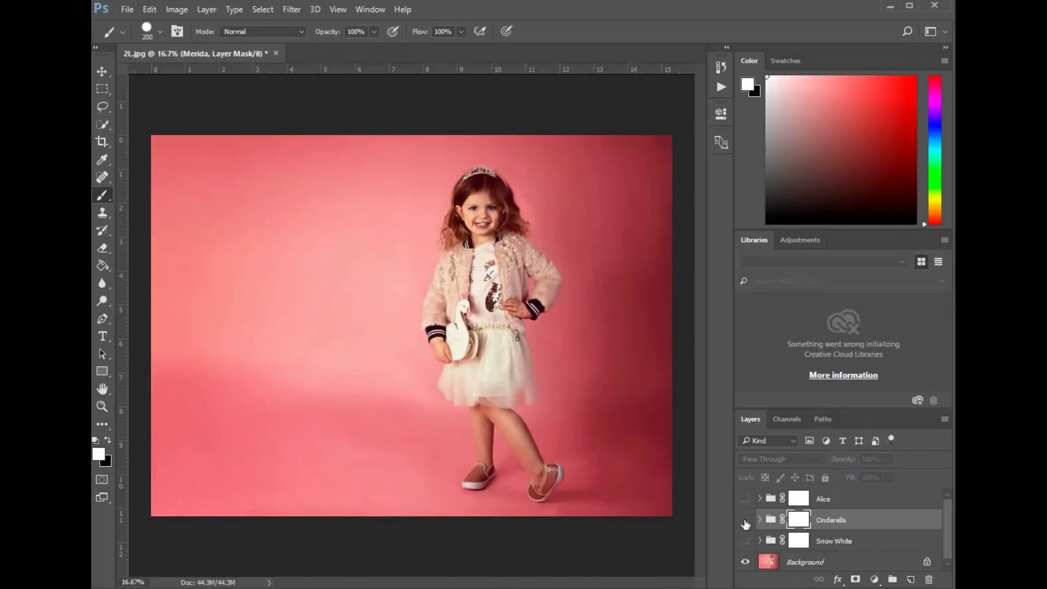
# Set the Cinderella group to 22% opacity, then preview and select Snow White
pyautogui.click(745, 520)
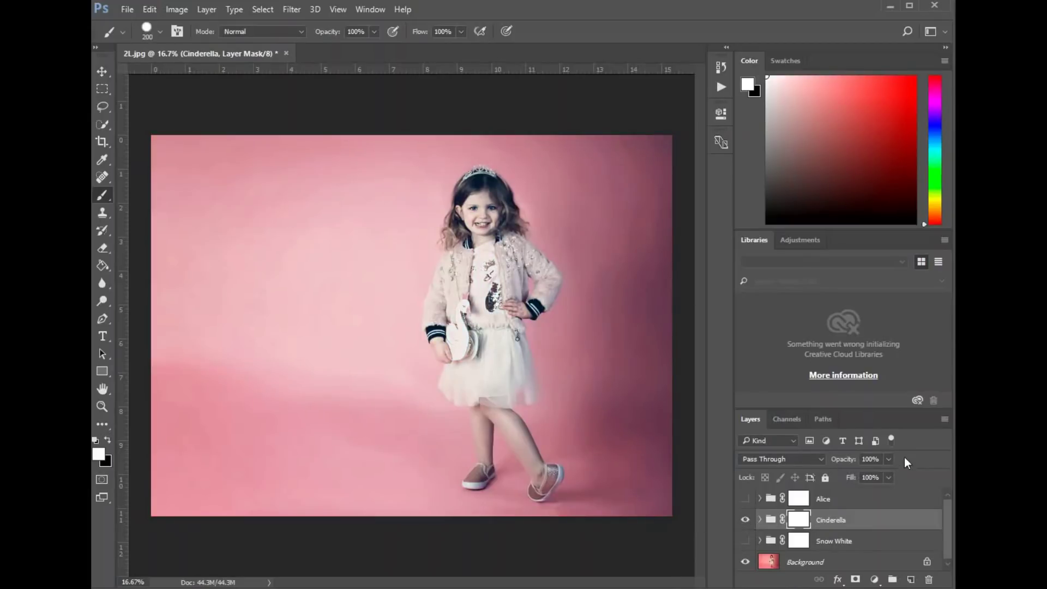
pyautogui.moveTo(888, 459); pyautogui.dragTo(840, 473)
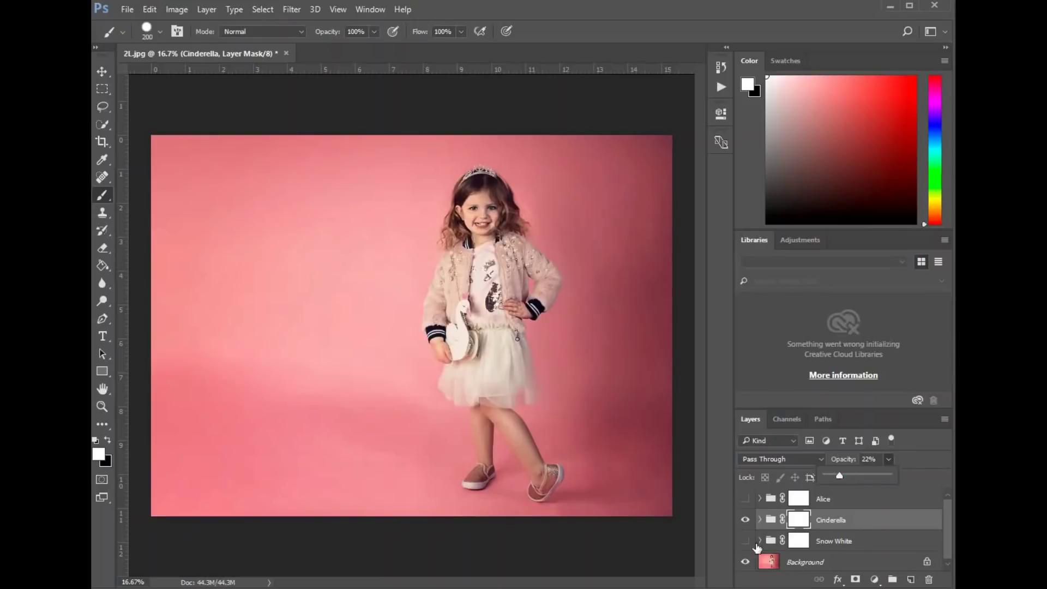
pyautogui.click(745, 521)
pyautogui.click(745, 521)
pyautogui.click(746, 520)
pyautogui.click(746, 541)
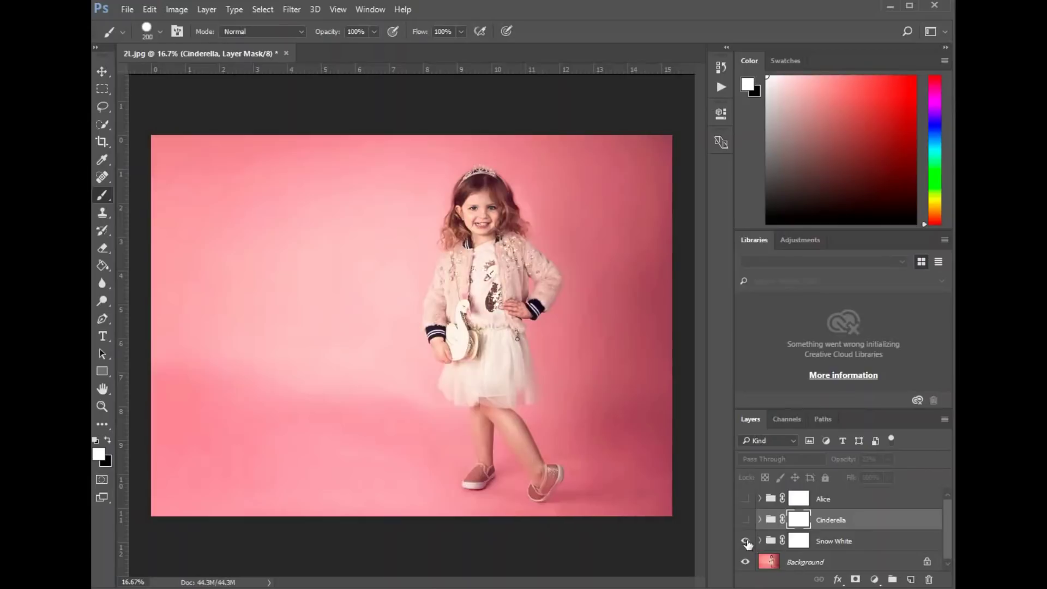
pyautogui.click(850, 544)
# Delete the Snow White group and compare the Alice and Cinderella looks
pyautogui.press('Delete')
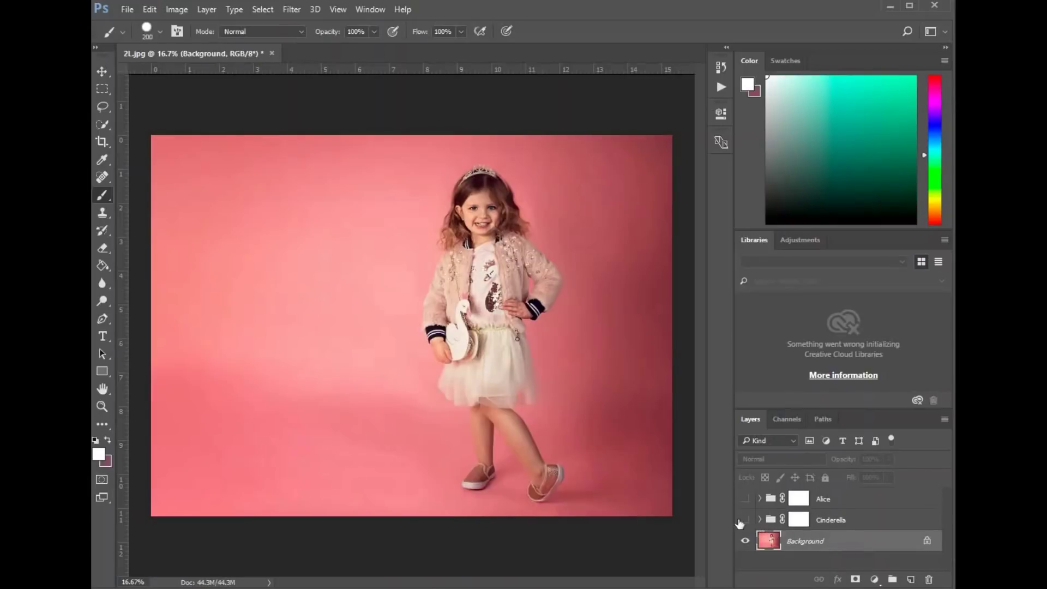
pyautogui.click(746, 521)
pyautogui.click(746, 520)
pyautogui.click(746, 499)
pyautogui.click(745, 499)
pyautogui.click(745, 521)
pyautogui.click(745, 520)
pyautogui.click(746, 499)
pyautogui.click(746, 499)
pyautogui.click(745, 521)
# Set Cinderella's opacity to 10% and Alice's opacity to 20%
pyautogui.click(829, 520)
pyautogui.click(889, 461)
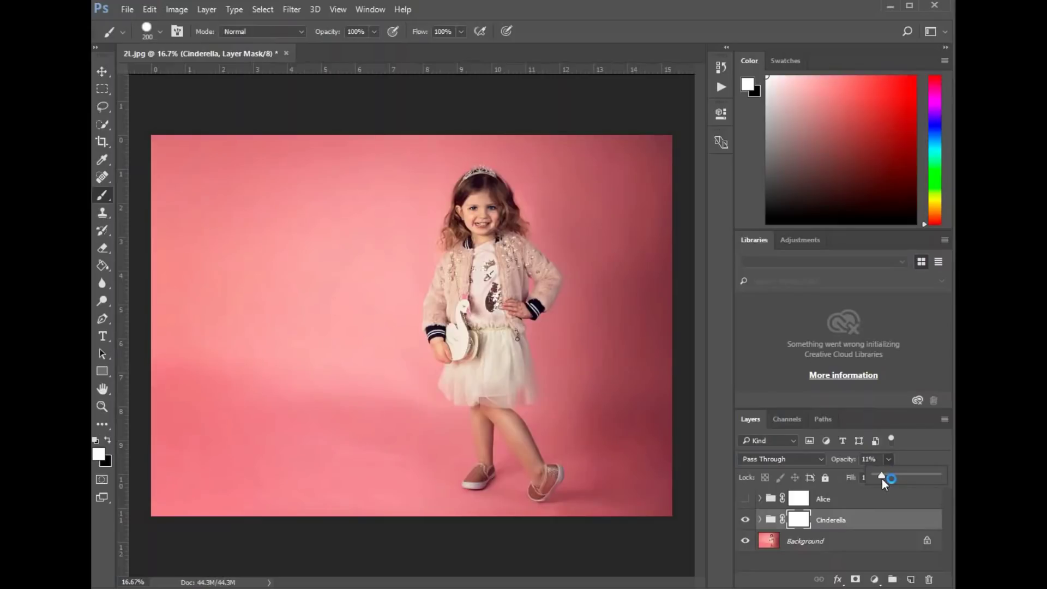
pyautogui.moveTo(882, 479); pyautogui.dragTo(881, 479)
pyautogui.click(745, 498)
pyautogui.click(825, 499)
pyautogui.click(889, 460)
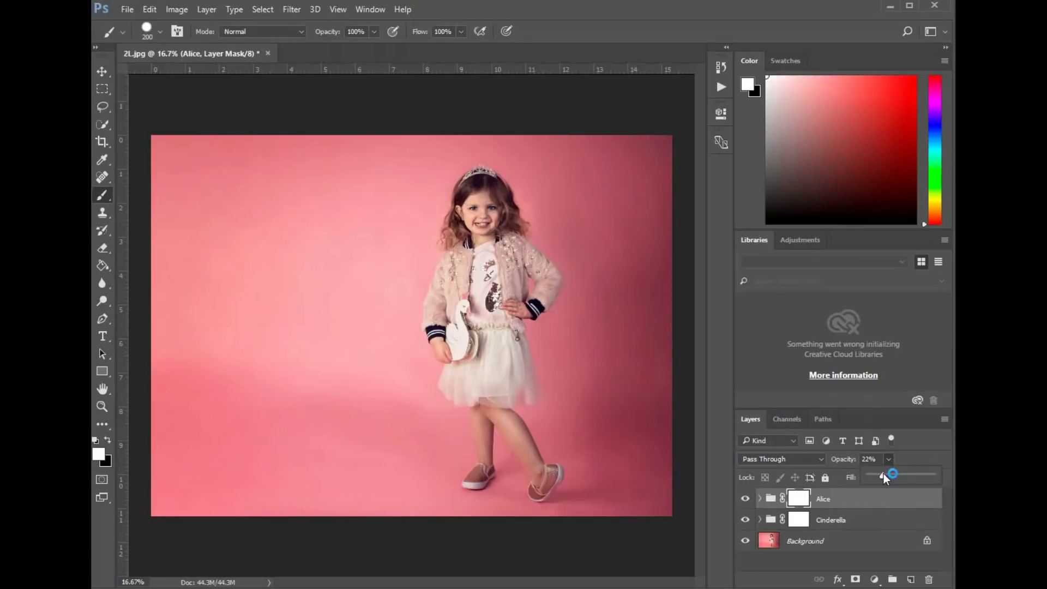
pyautogui.click(855, 504)
# Put the Alice and Cinderella groups together into a new Group 1
pyautogui.click(855, 504)
pyautogui.keyDown('shift'); pyautogui.click(858, 520); pyautogui.keyUp('shift')
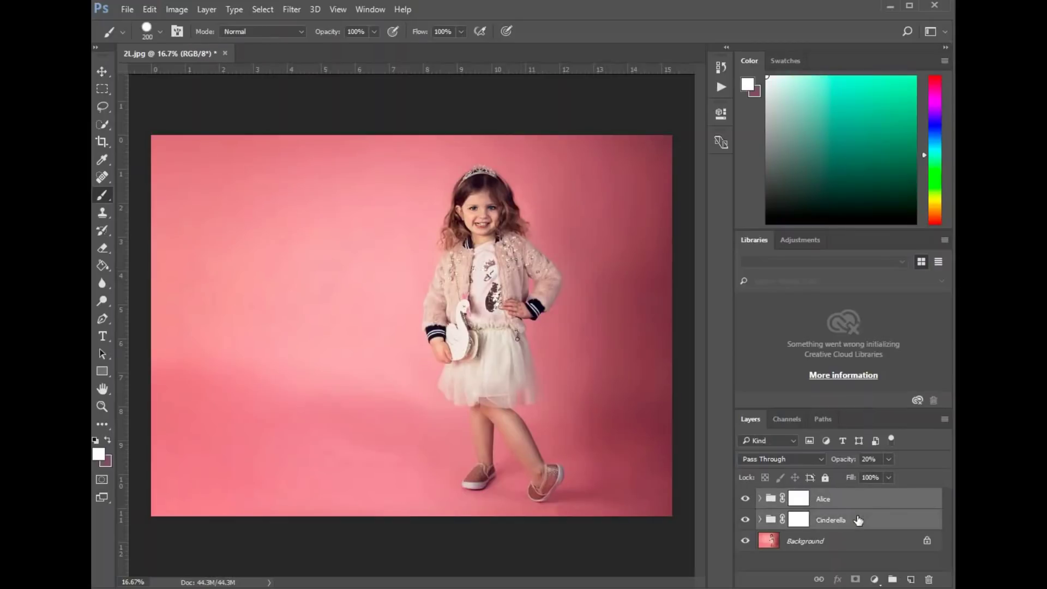
pyautogui.moveTo(858, 520); pyautogui.dragTo(887, 577)
# Set Group 1 to 83% opacity, comparing the combined tones on and off
pyautogui.click(745, 497)
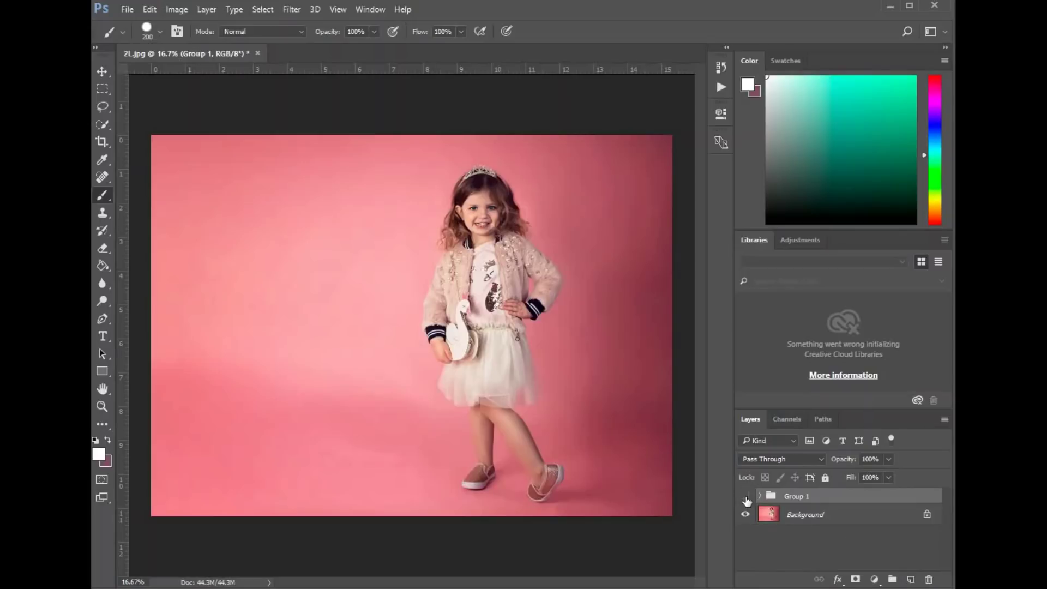
pyautogui.click(746, 497)
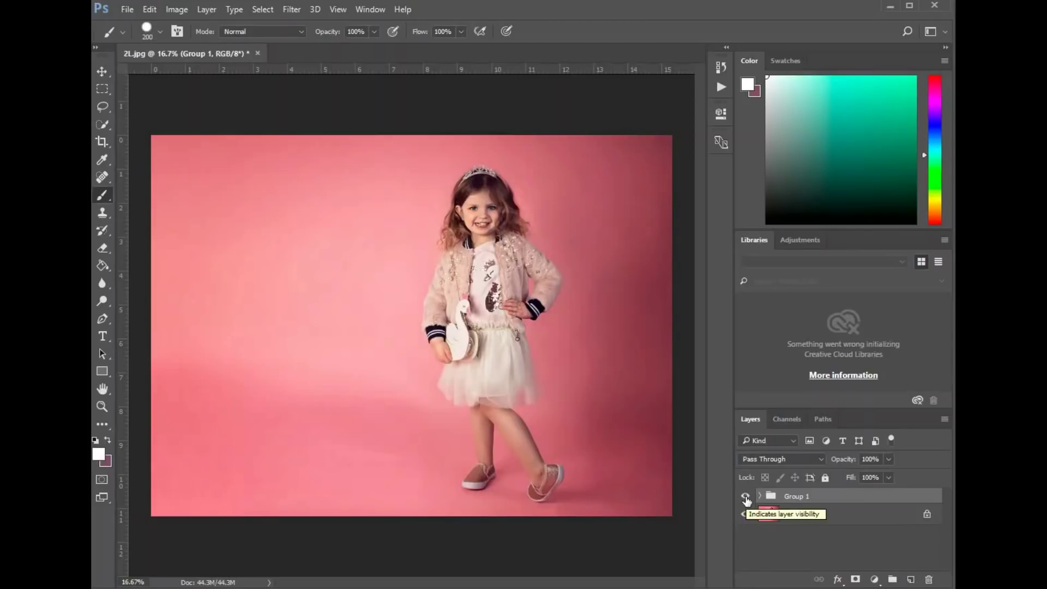
pyautogui.click(745, 497)
pyautogui.click(746, 497)
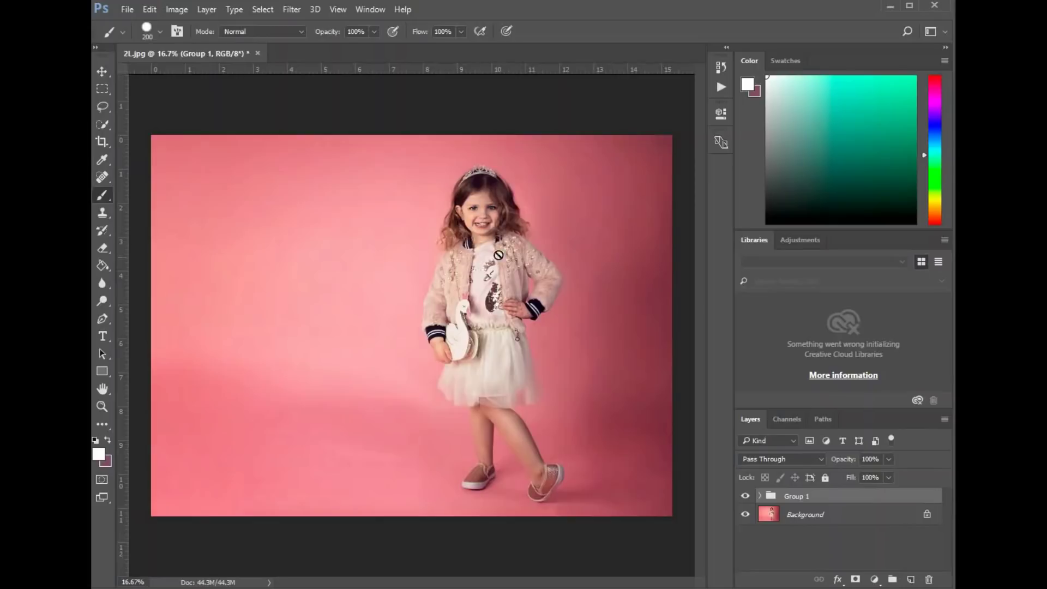
pyautogui.click(747, 496)
pyautogui.click(747, 496)
pyautogui.click(888, 460)
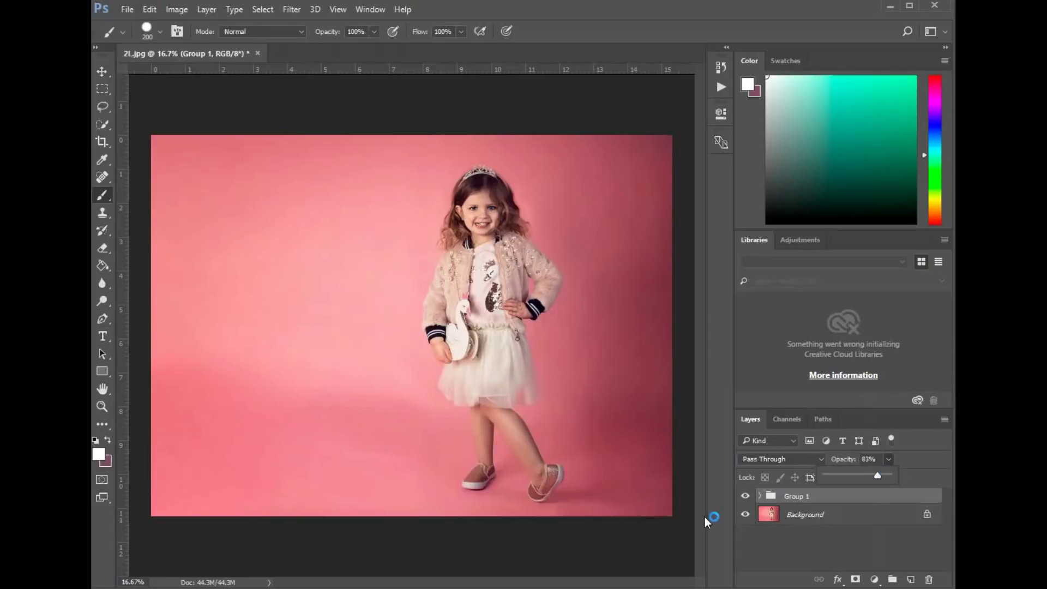
pyautogui.click(745, 497)
pyautogui.click(746, 496)
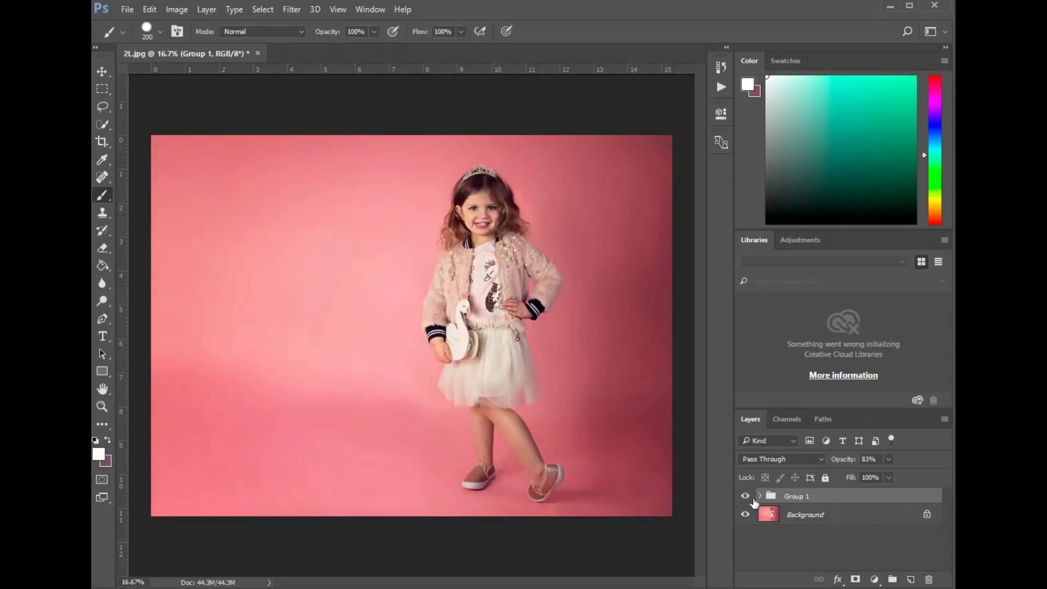
pyautogui.rightClick(830, 514)
pyautogui.press('Escape')
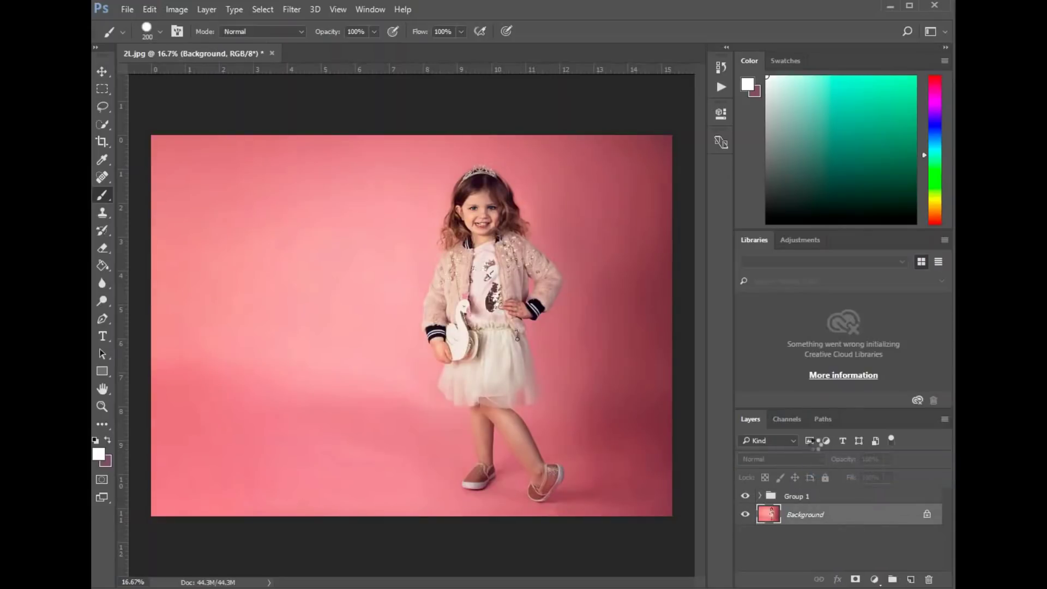